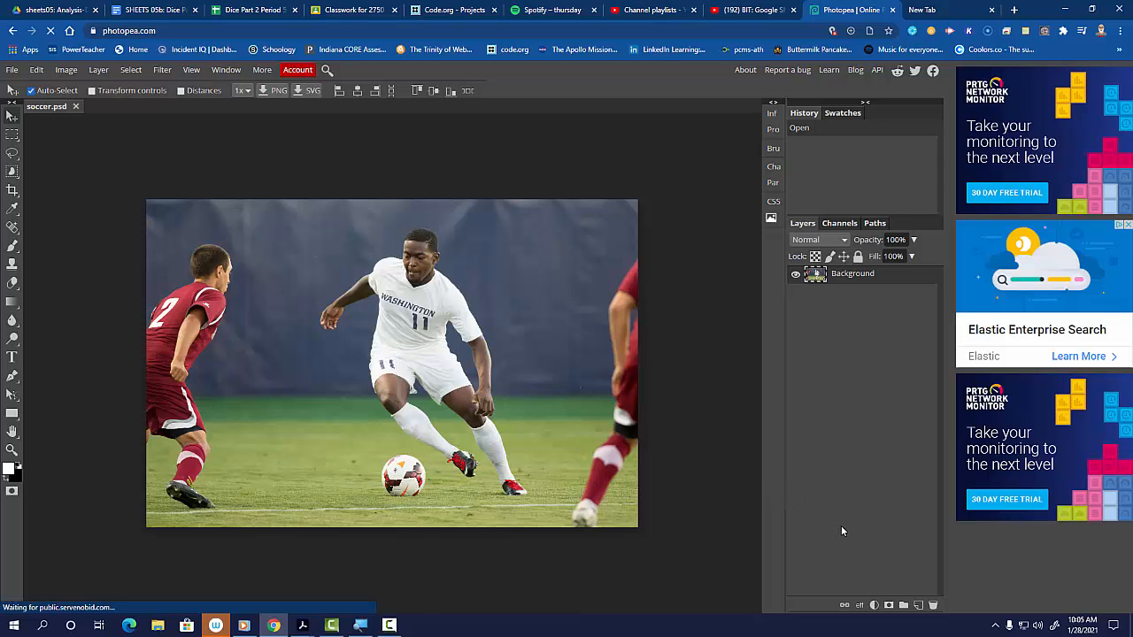
Add a Curves adjustment layer above the Background layer of soccer.psd
click(98, 70)
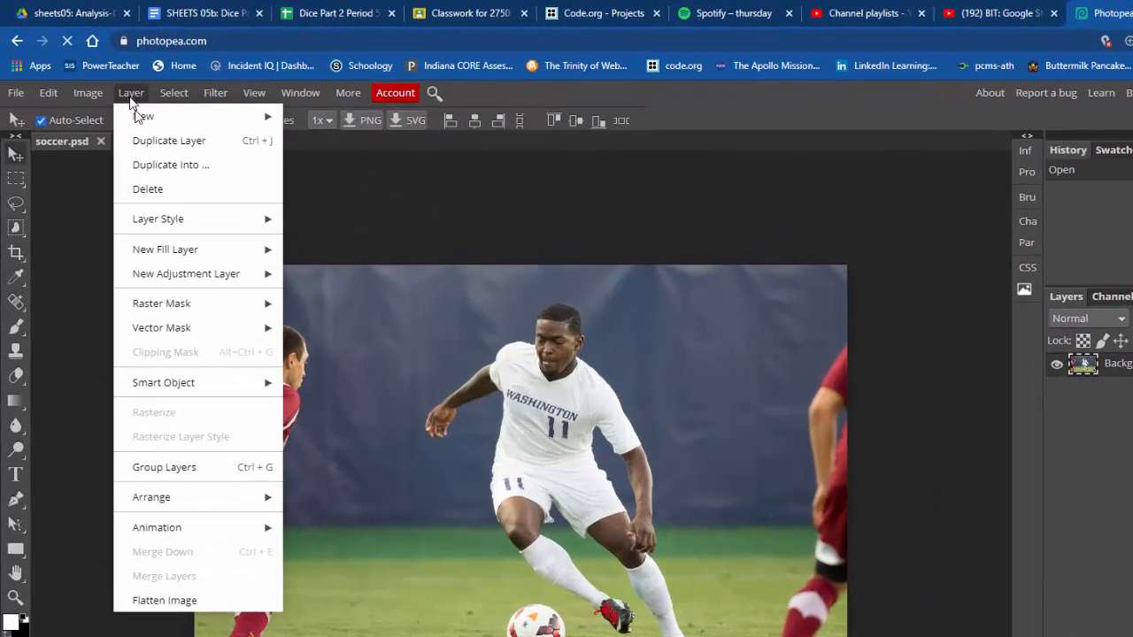
mouse_move(225, 271)
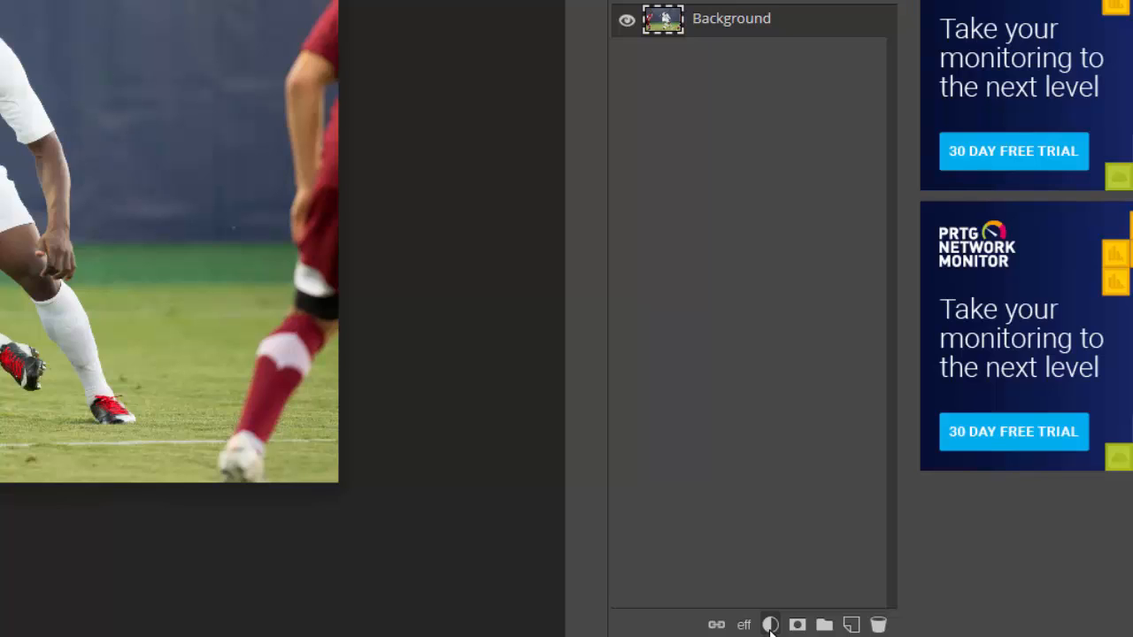
click(770, 624)
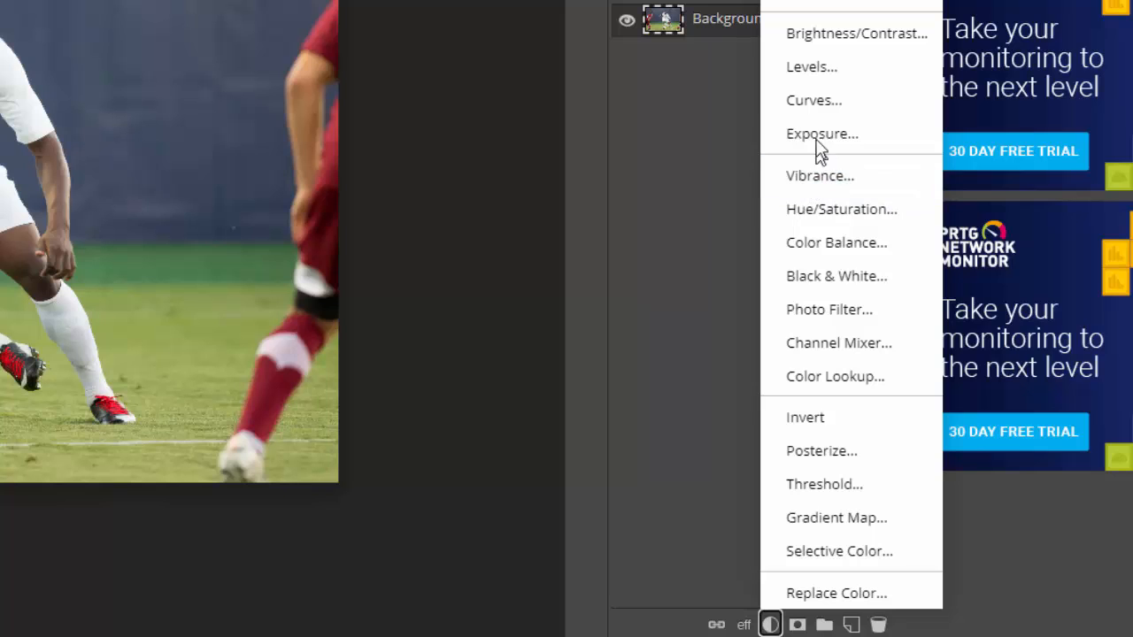
click(819, 104)
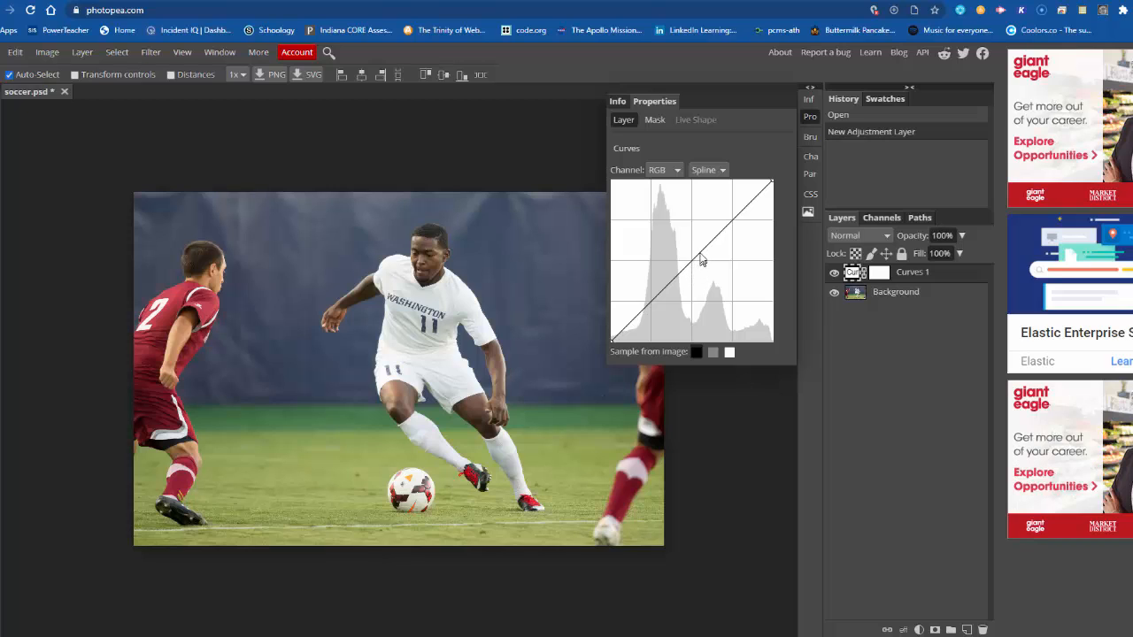
Bend the RGB curve into an arch, with a high point in the darker tones and the highlight endpoint pulled down to the baseline
drag(693, 267, 661, 240)
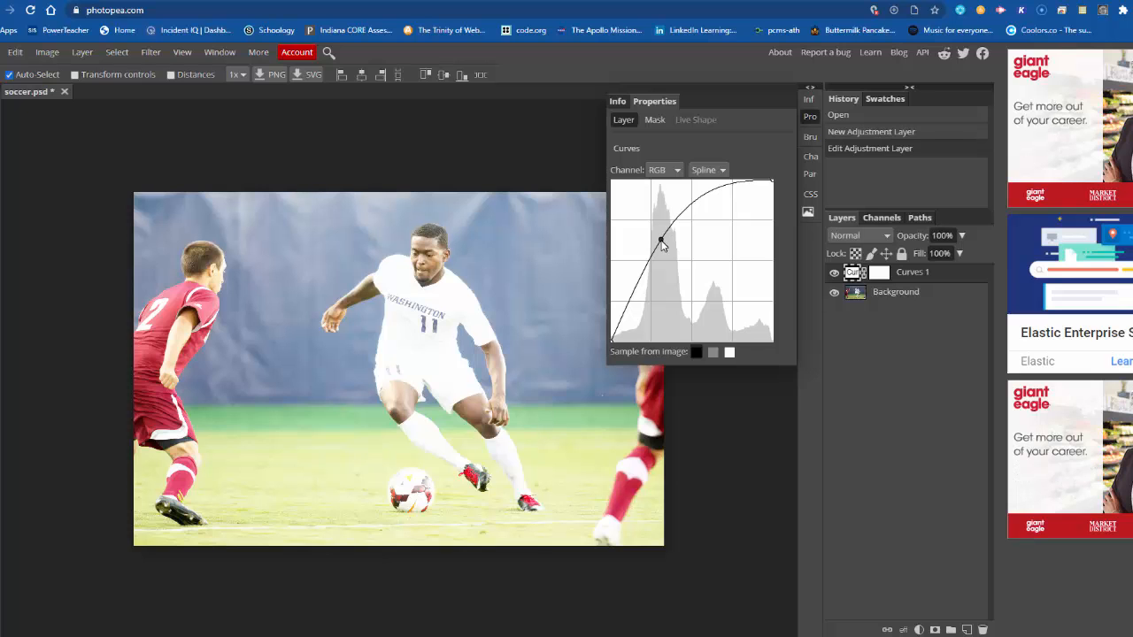
drag(661, 240, 690, 298)
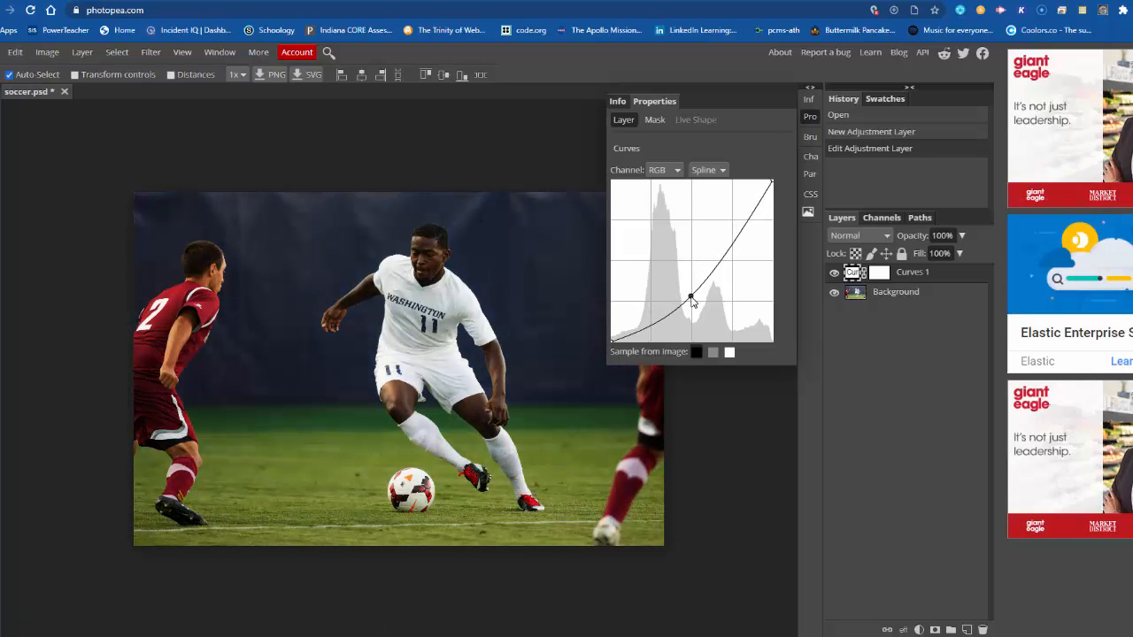
drag(691, 299, 673, 197)
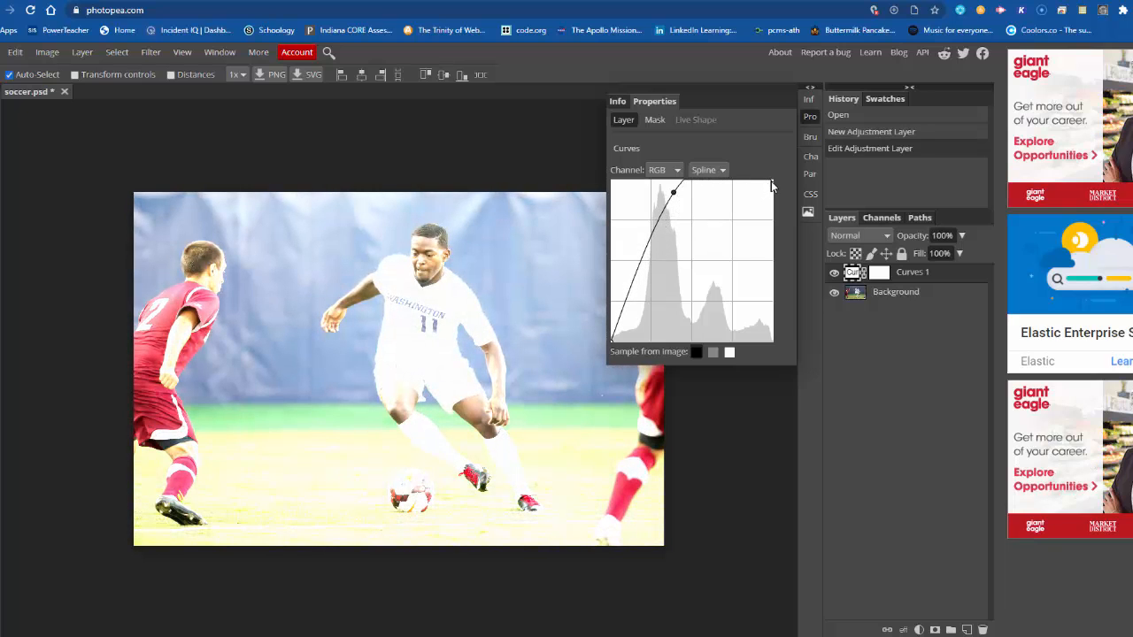
drag(771, 185, 730, 341)
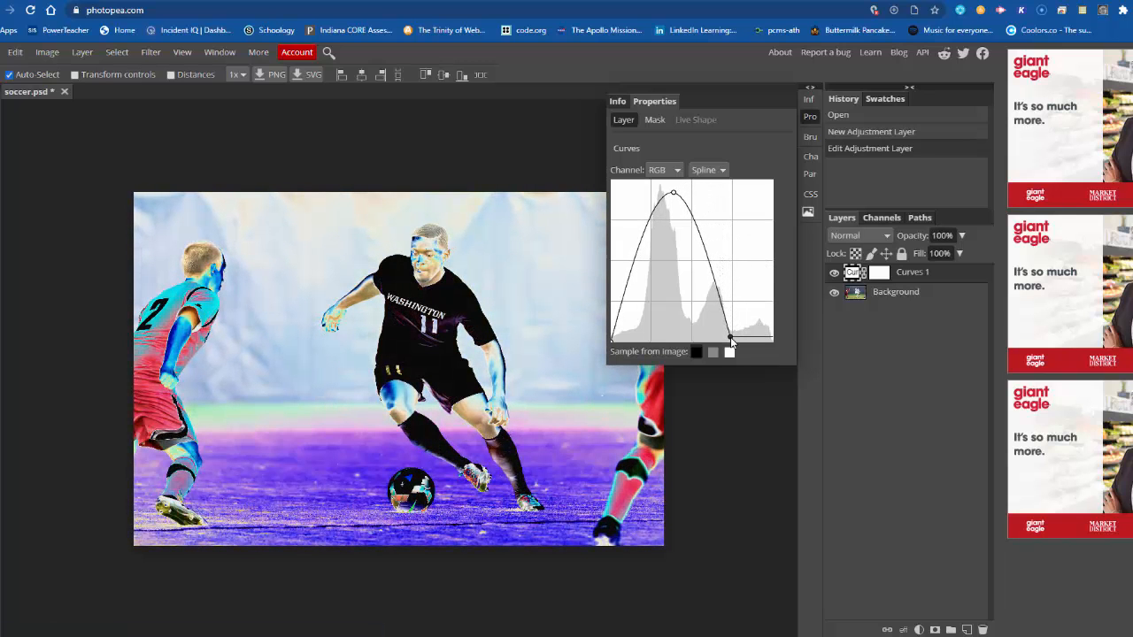
click(671, 195)
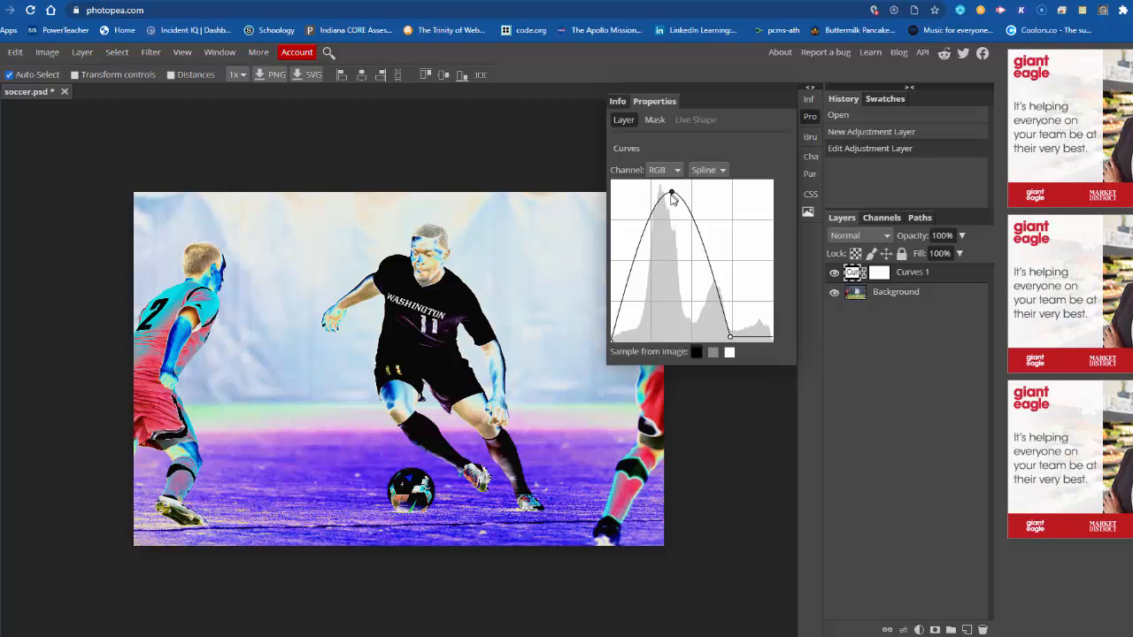
mouse_move(672, 195)
mouse_down()
mouse_move(662, 283)
mouse_move(660, 204)
mouse_up()
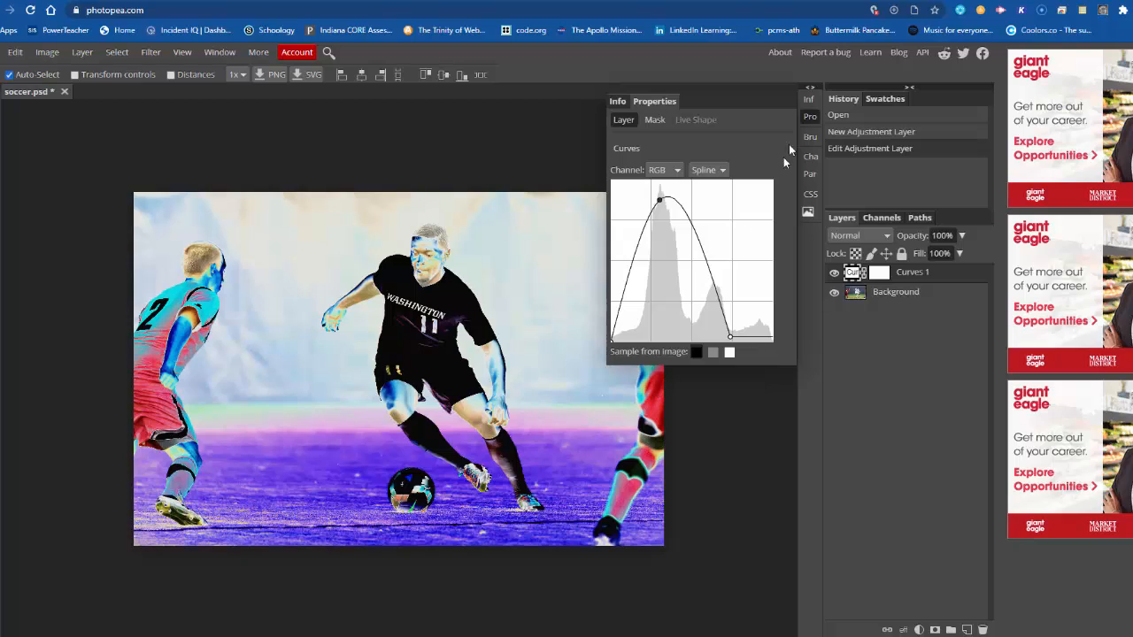
click(809, 116)
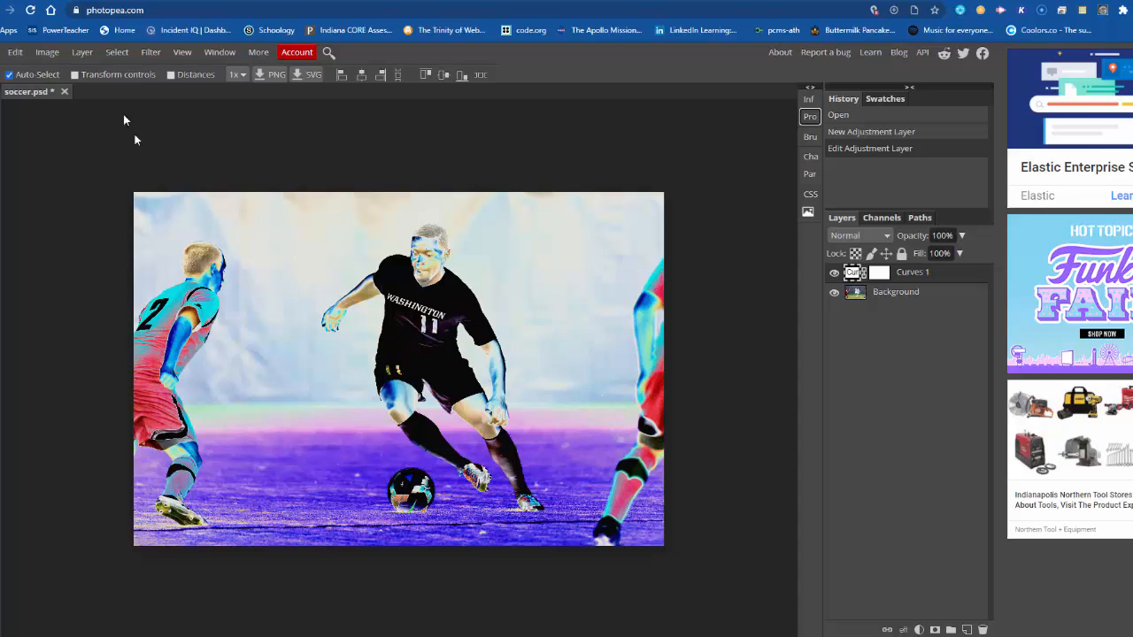
Save the soccer image as a PSD file and close the document
click(2, 52)
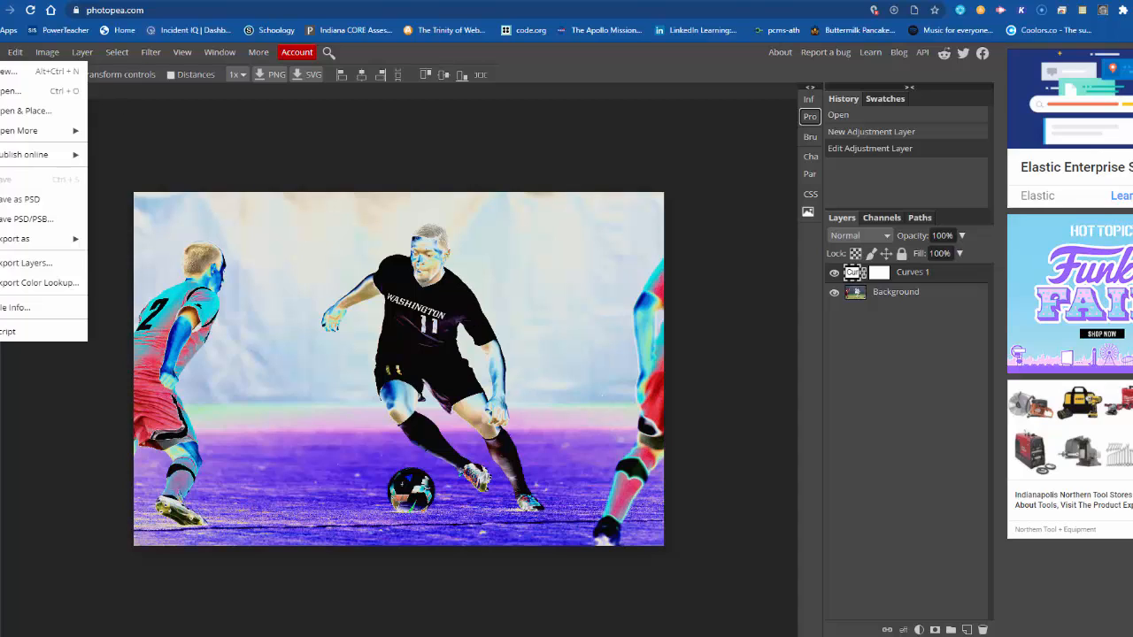
click(56, 202)
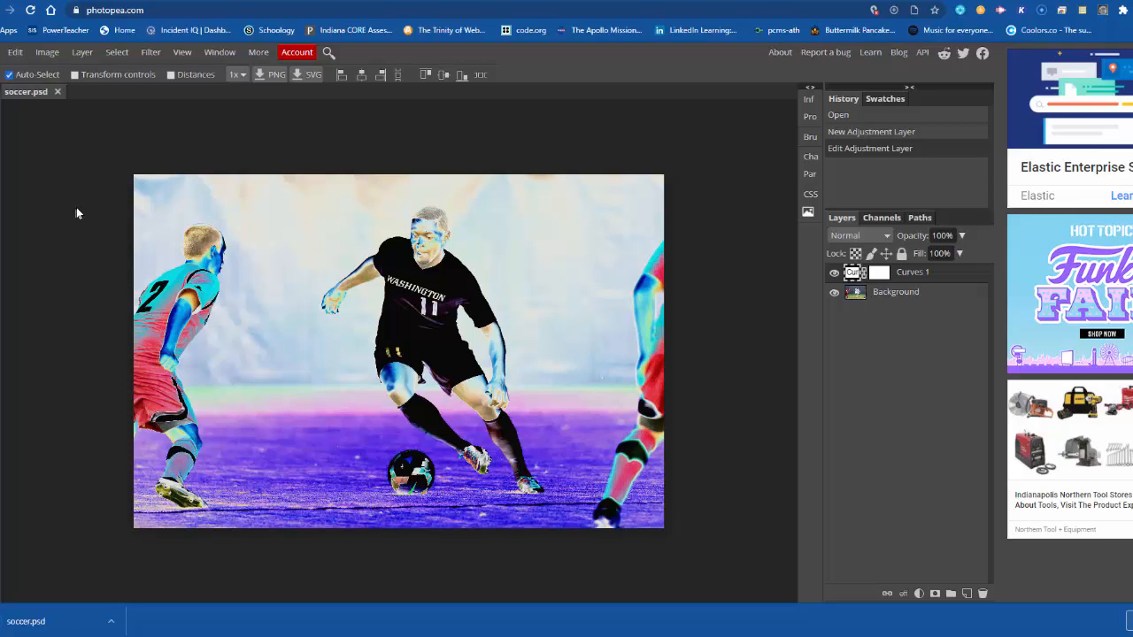
click(57, 92)
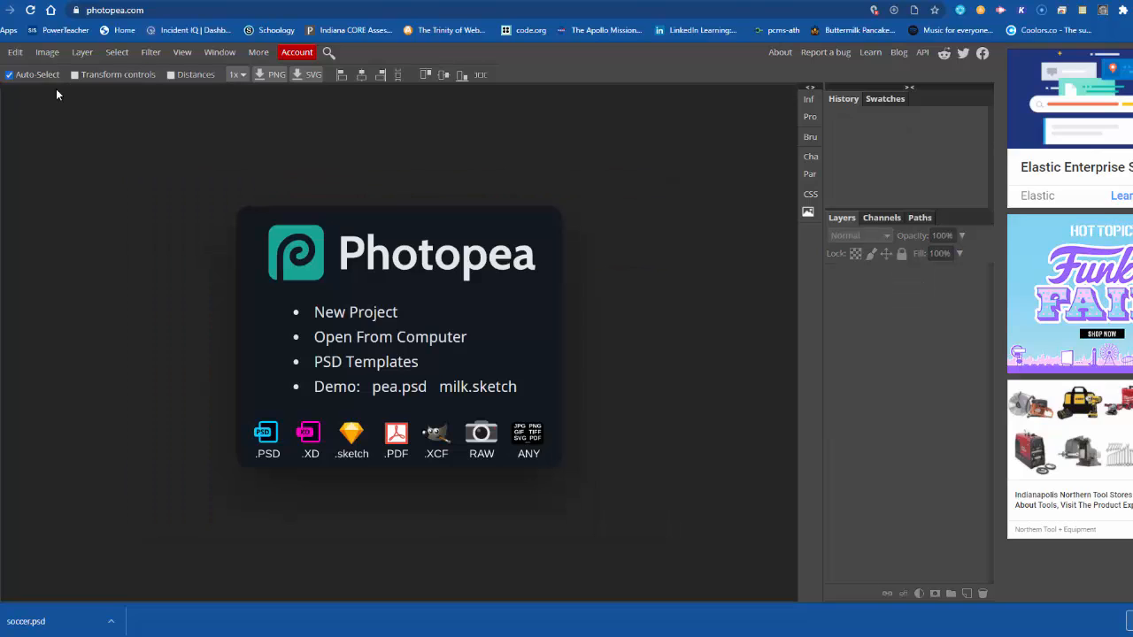
click(337, 340)
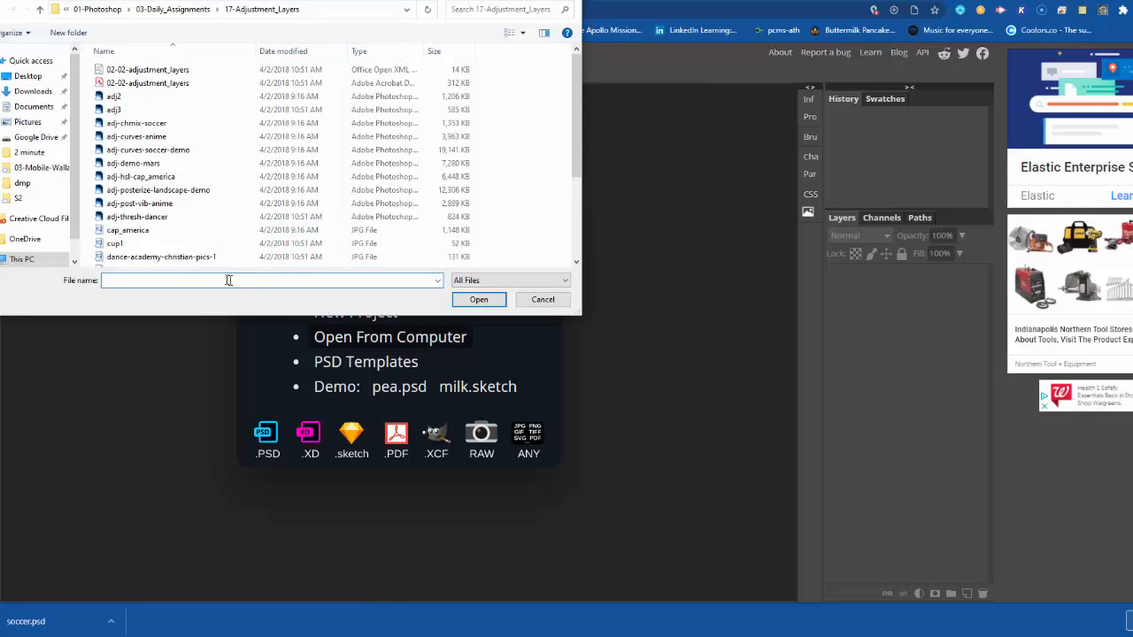
scroll(208, 239, down, 3)
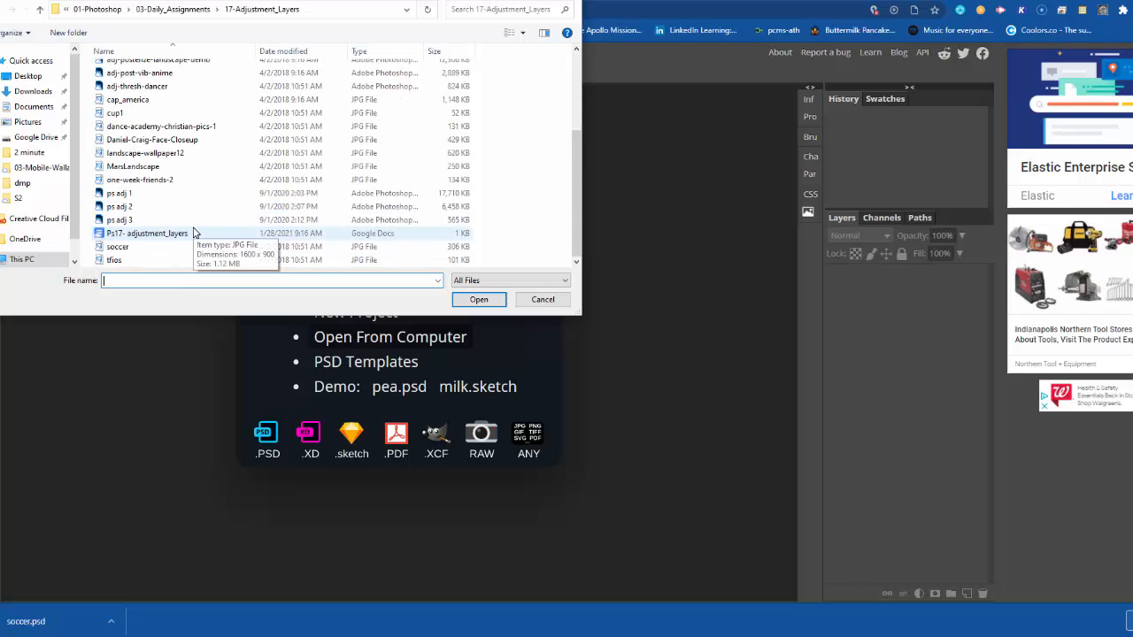
scroll(193, 233, up, 1)
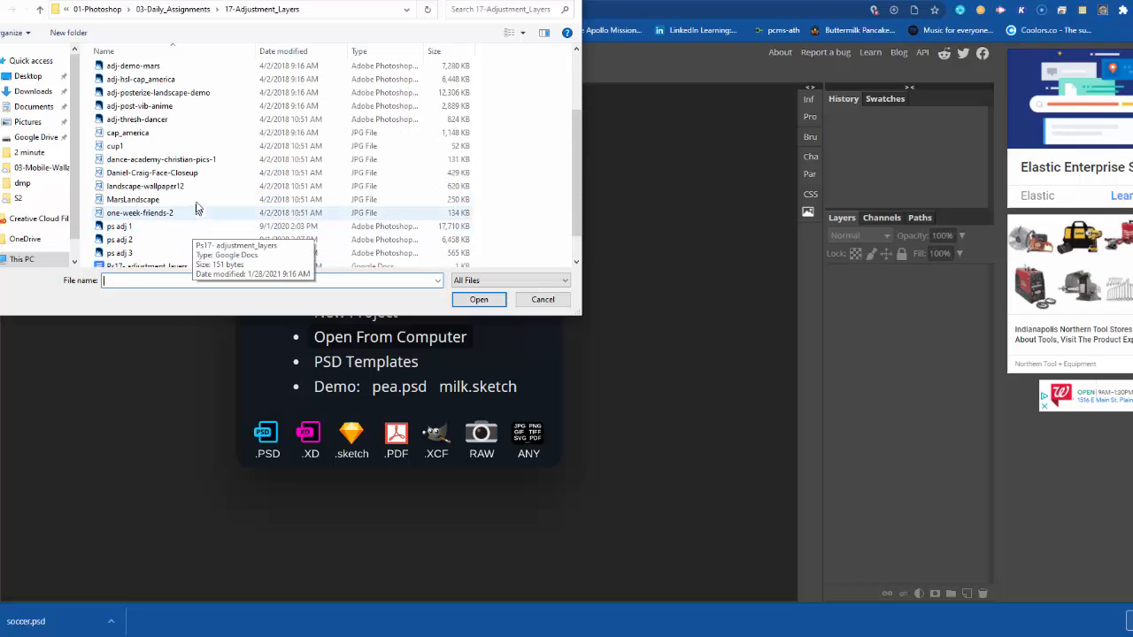
double_click(154, 146)
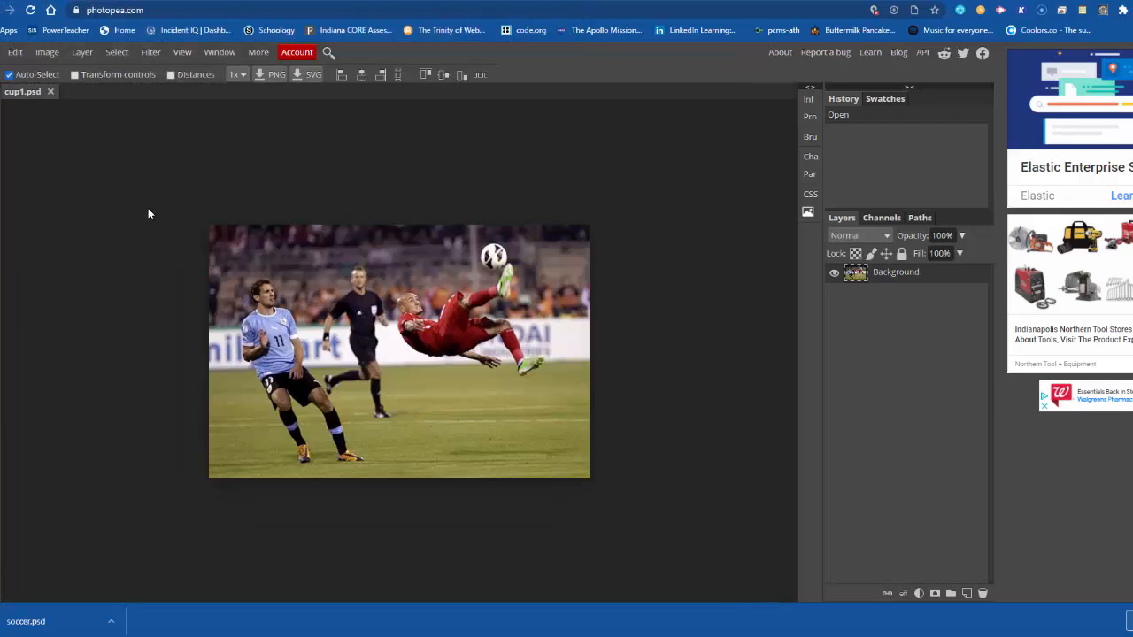
click(50, 92)
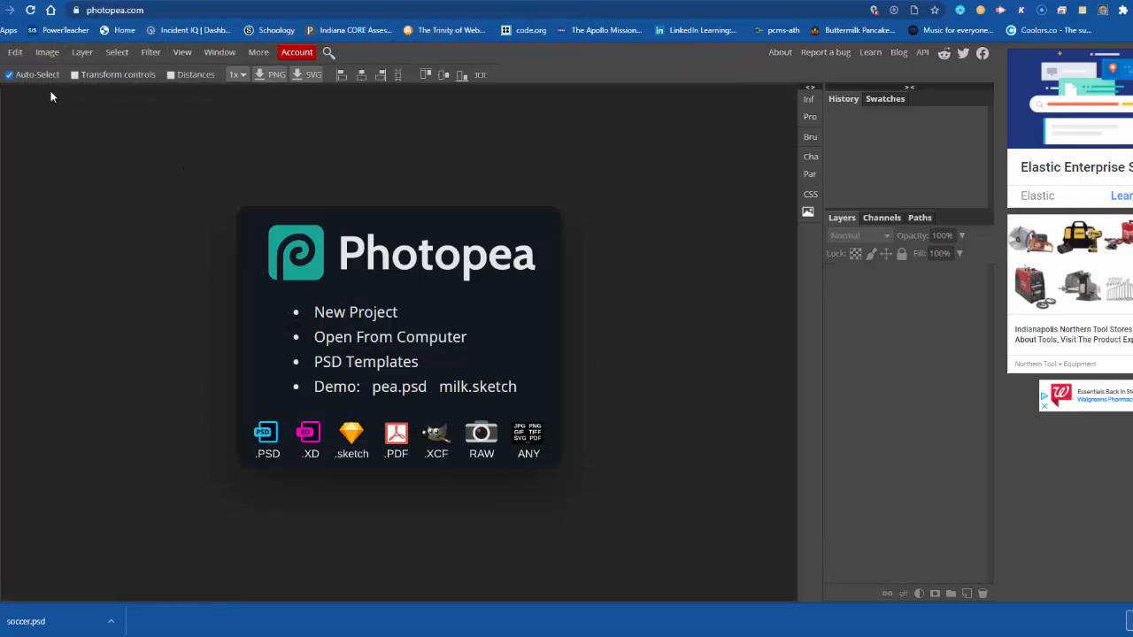
Open the cap_america JPG from the 17-Adjustment_Layers folder on the computer
click(351, 337)
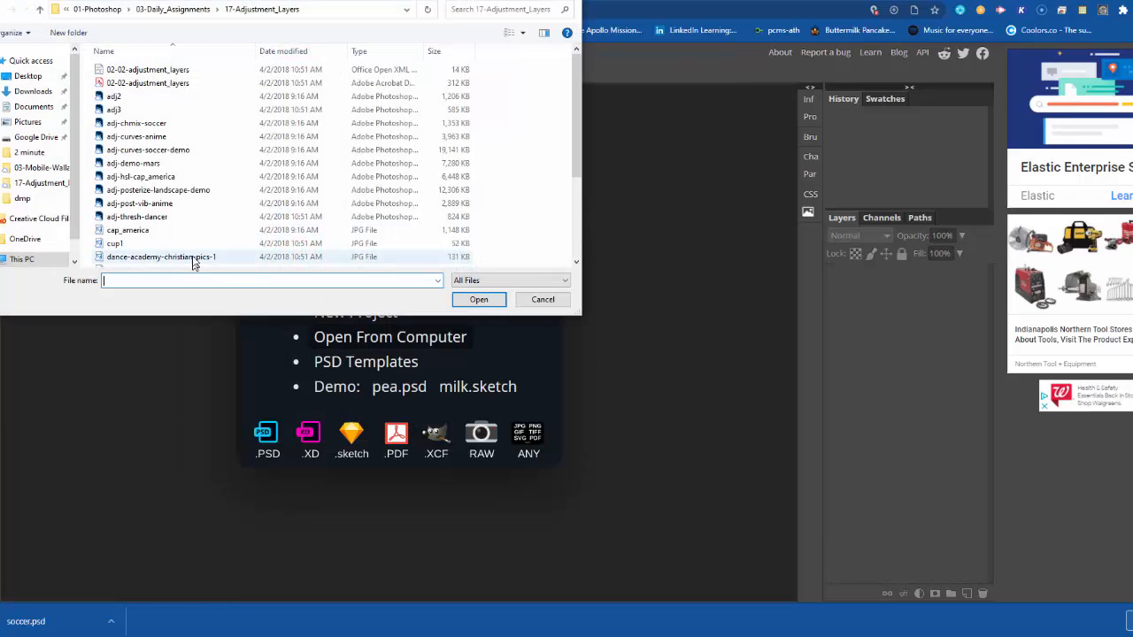
scroll(174, 177, down, 1)
scroll(173, 177, down, 2)
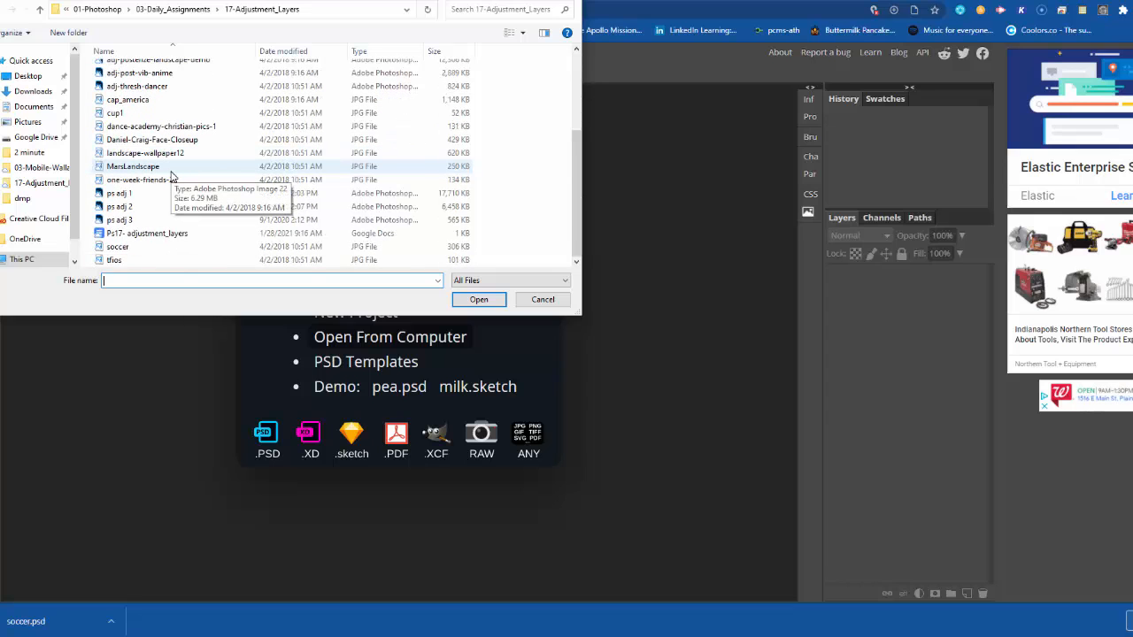
click(151, 100)
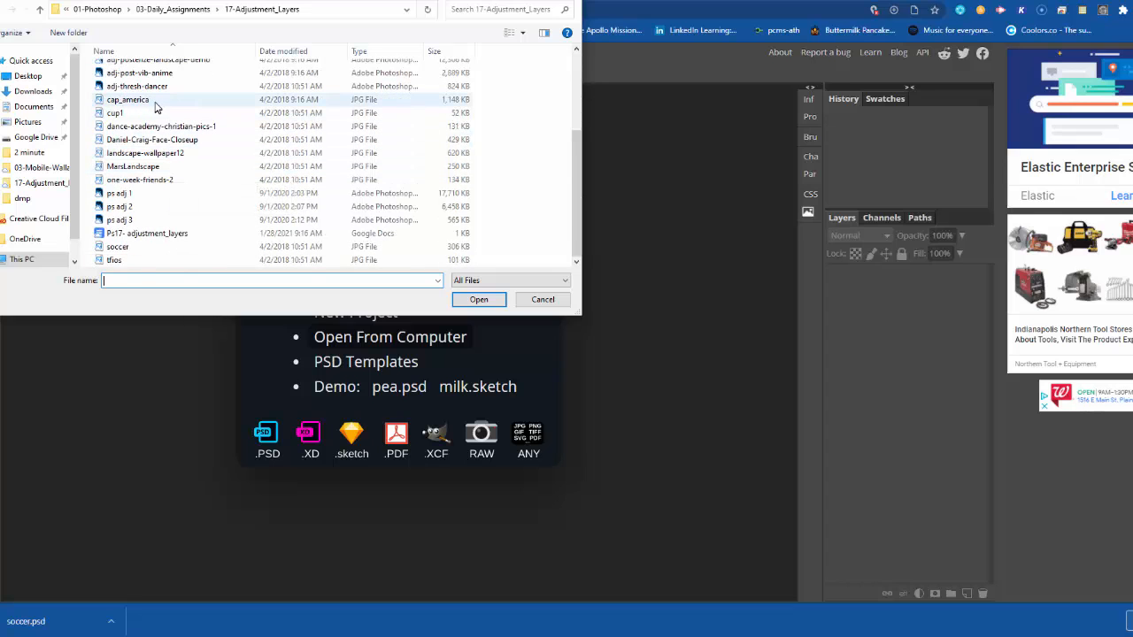
click(490, 299)
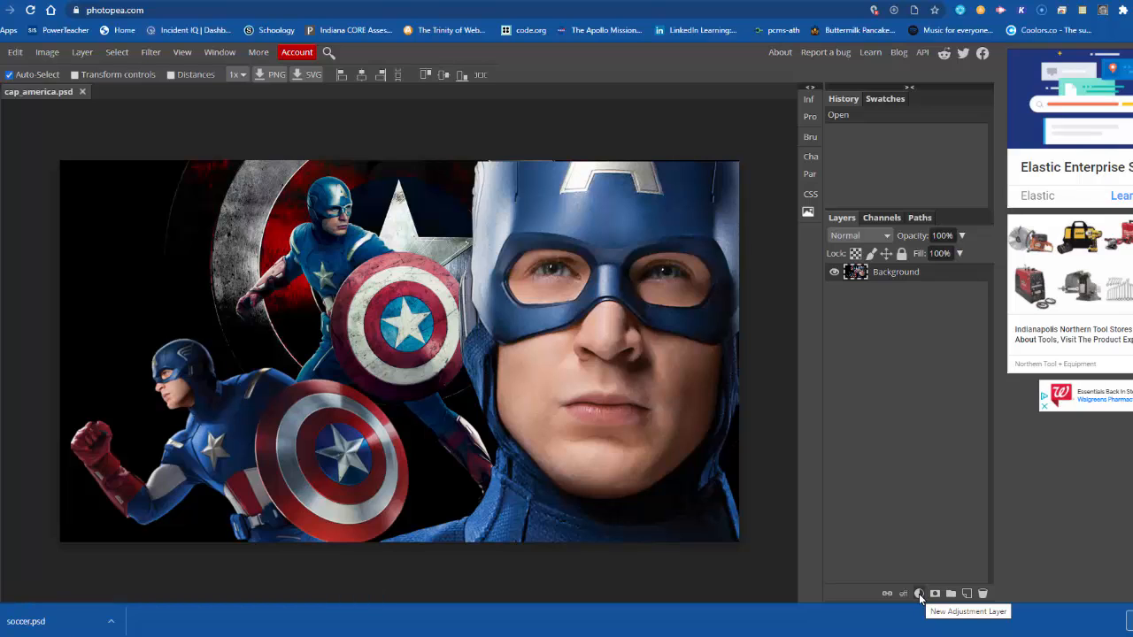
Add a Hue/Saturation adjustment layer above the Background layer of the cap_america image
click(82, 51)
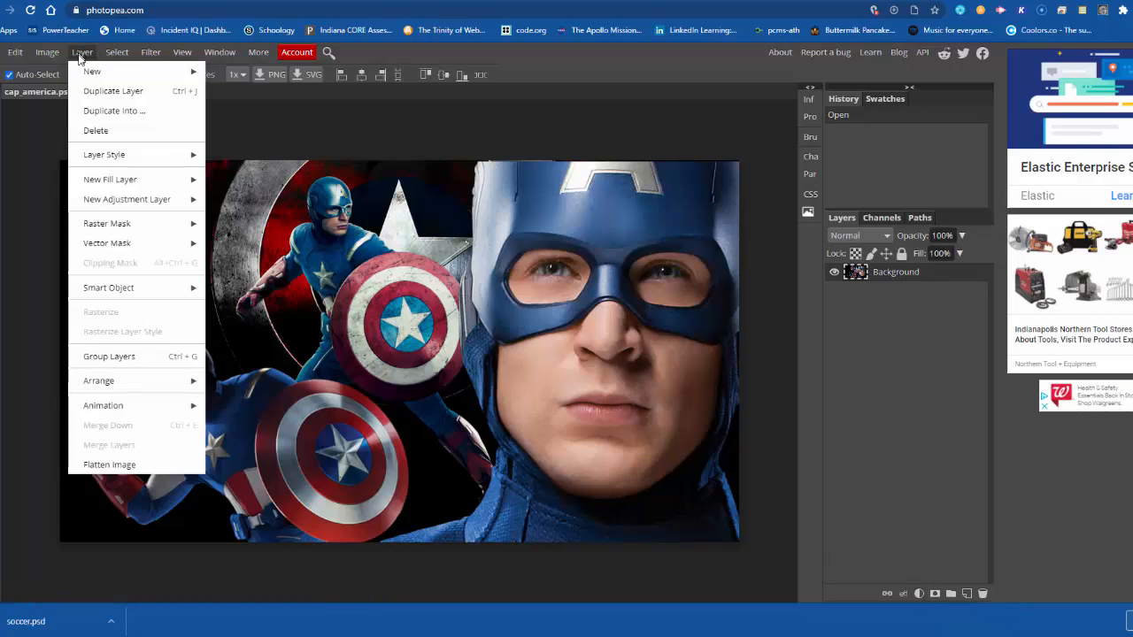
mouse_move(169, 202)
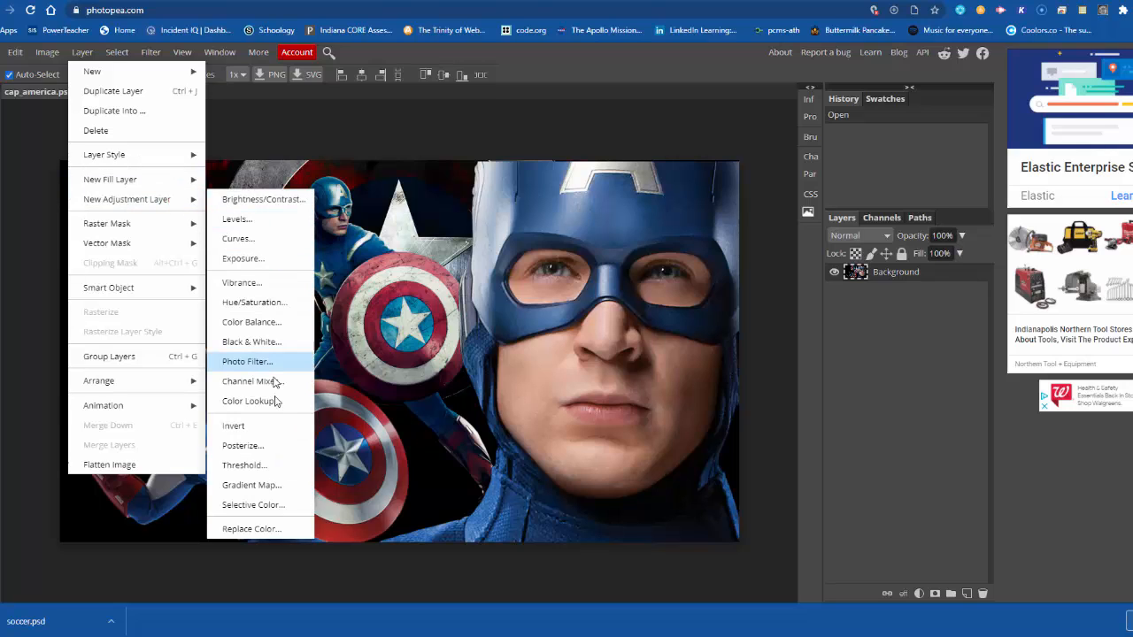
click(272, 303)
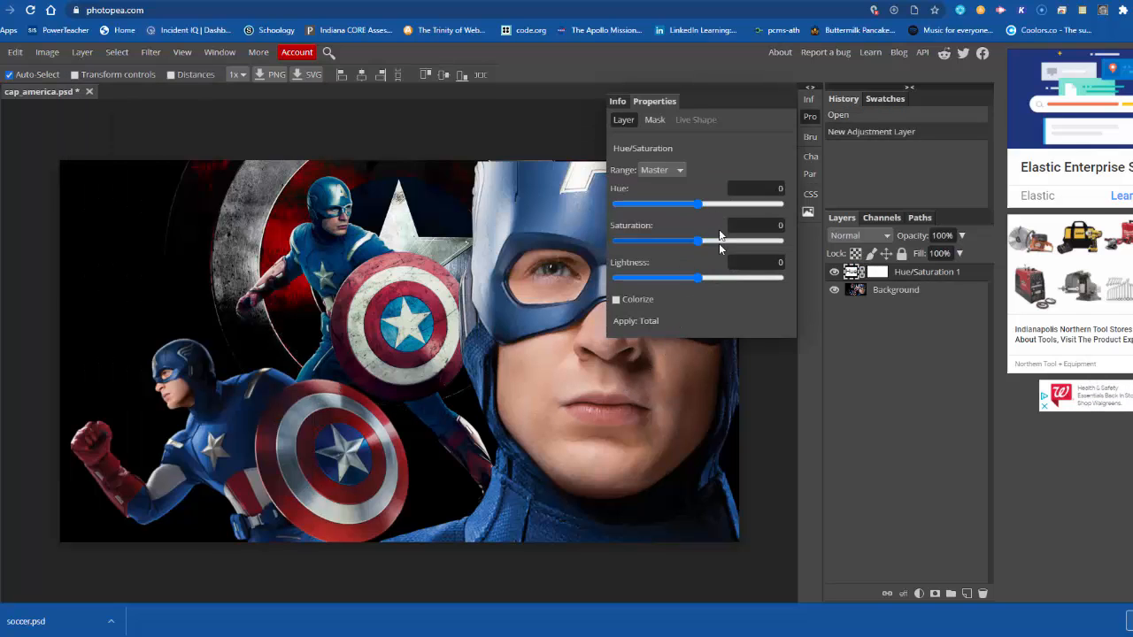
Preview Colorize on the Hue/Saturation layer, turn it off again, and set Saturation to -100
click(634, 299)
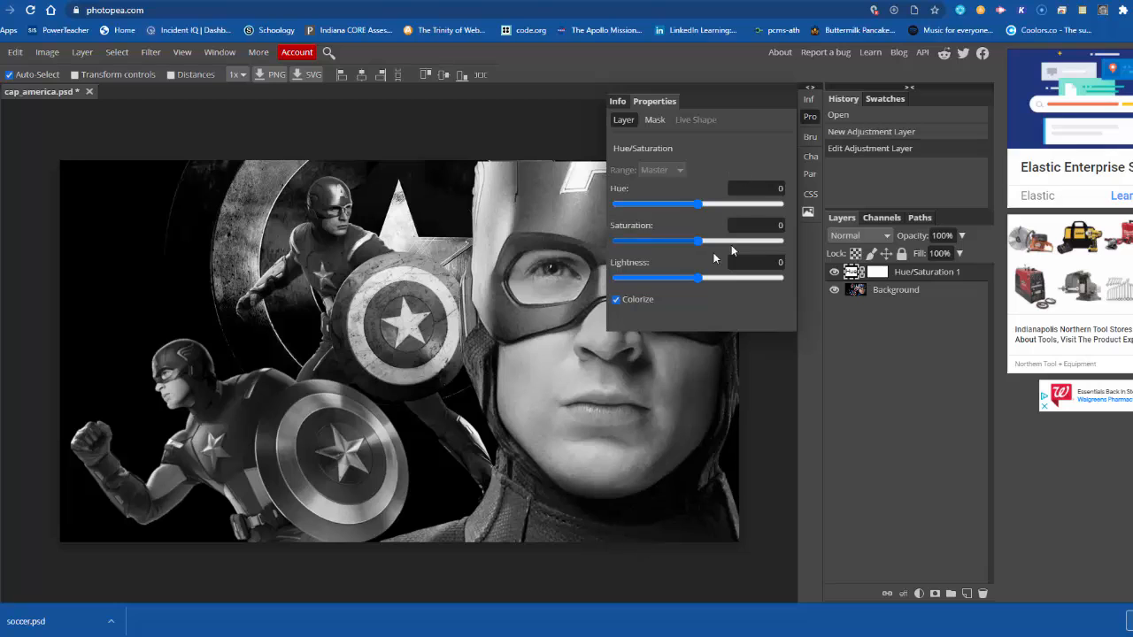
click(617, 301)
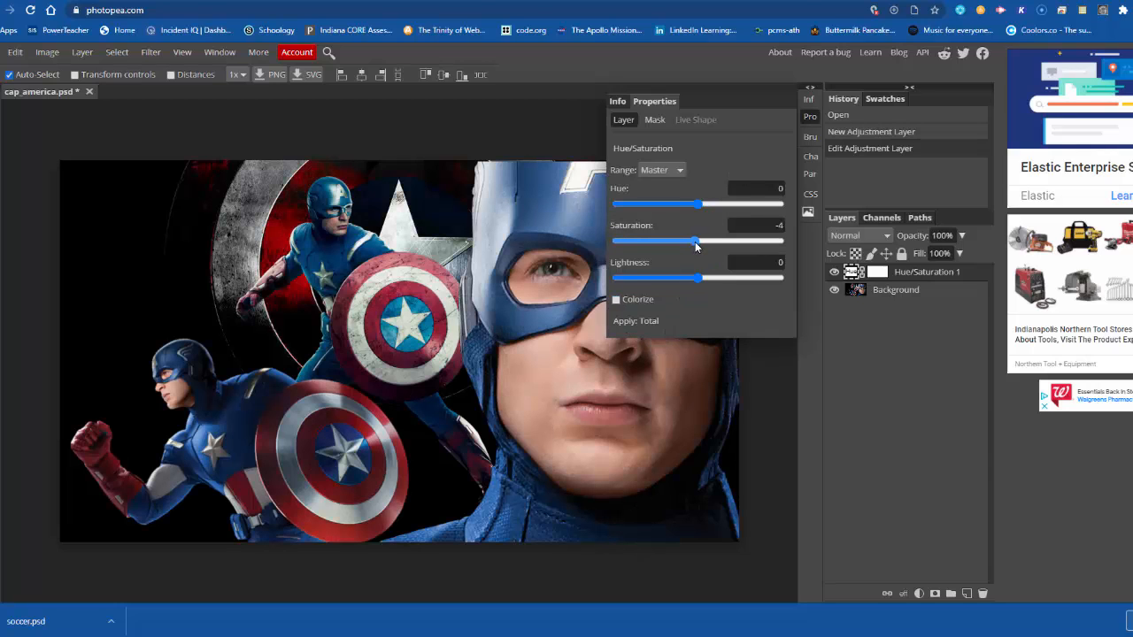
drag(665, 246, 642, 248)
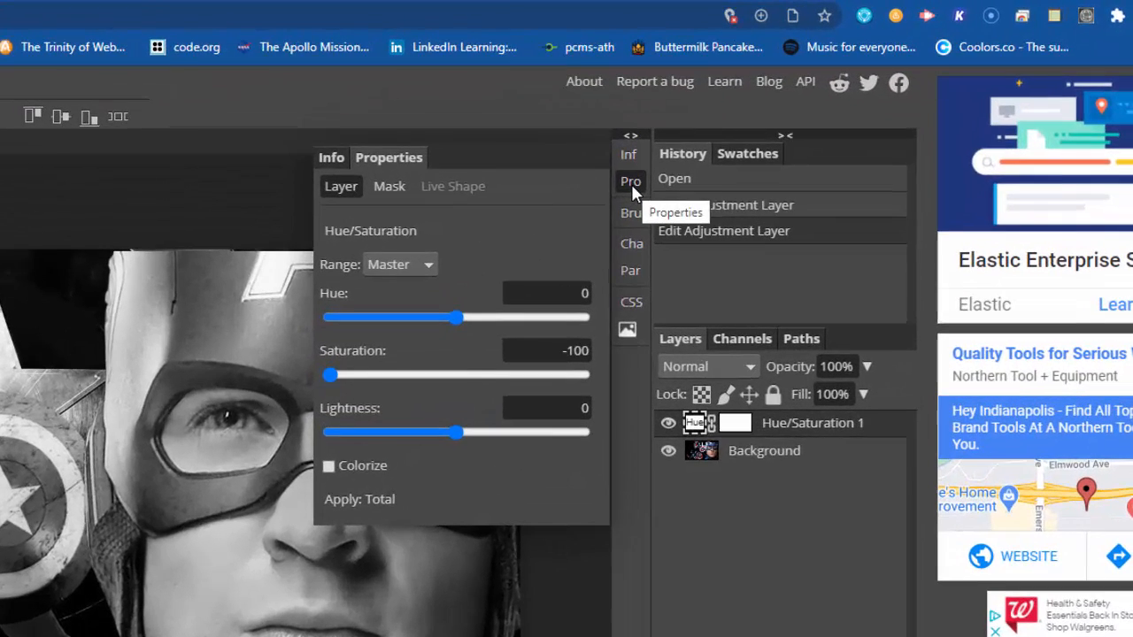
click(631, 184)
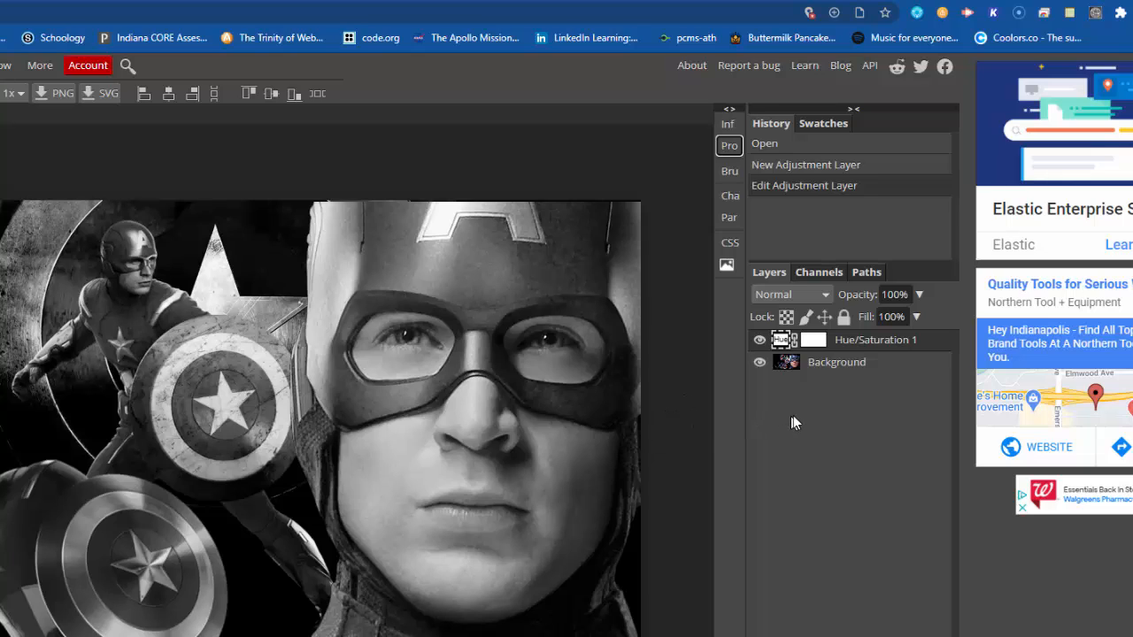
Paint black on the Hue/Saturation layer's mask over the large face, helmet and shoulders to restore their original colour
click(811, 342)
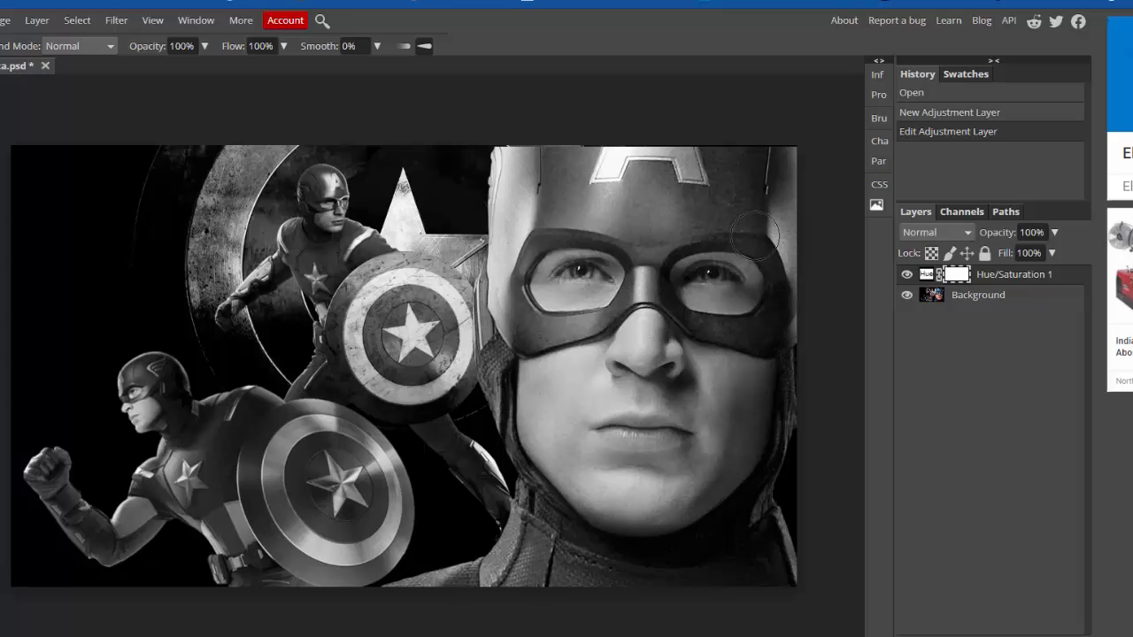
mouse_move(648, 225)
mouse_down()
mouse_move(672, 274)
mouse_move(643, 257)
mouse_move(636, 270)
mouse_move(636, 367)
mouse_move(654, 368)
mouse_move(670, 307)
mouse_move(603, 354)
mouse_move(592, 239)
mouse_move(581, 241)
mouse_move(569, 303)
mouse_move(619, 185)
mouse_move(616, 275)
mouse_move(634, 265)
mouse_move(657, 183)
mouse_move(685, 155)
mouse_move(701, 219)
mouse_move(718, 237)
mouse_move(730, 209)
mouse_move(716, 164)
mouse_move(752, 144)
mouse_move(767, 223)
mouse_move(786, 212)
mouse_move(785, 163)
mouse_move(788, 218)
mouse_move(739, 283)
mouse_move(640, 175)
mouse_move(604, 164)
mouse_move(562, 215)
mouse_move(571, 148)
mouse_move(621, 116)
mouse_move(580, 140)
mouse_move(533, 142)
mouse_move(515, 160)
mouse_move(508, 257)
mouse_move(526, 336)
mouse_move(543, 369)
mouse_move(532, 148)
mouse_move(543, 286)
mouse_move(564, 348)
mouse_move(541, 292)
mouse_move(512, 266)
mouse_move(495, 315)
mouse_move(510, 399)
mouse_move(497, 363)
mouse_move(542, 489)
mouse_move(499, 584)
mouse_move(387, 607)
mouse_move(447, 584)
mouse_move(535, 460)
mouse_move(522, 478)
mouse_move(544, 556)
mouse_move(571, 584)
mouse_move(653, 475)
mouse_move(734, 553)
mouse_move(766, 484)
mouse_move(766, 584)
mouse_move(761, 265)
mouse_move(774, 257)
mouse_move(787, 324)
mouse_move(713, 291)
mouse_move(589, 295)
mouse_move(566, 365)
mouse_move(528, 387)
mouse_move(694, 437)
mouse_up()
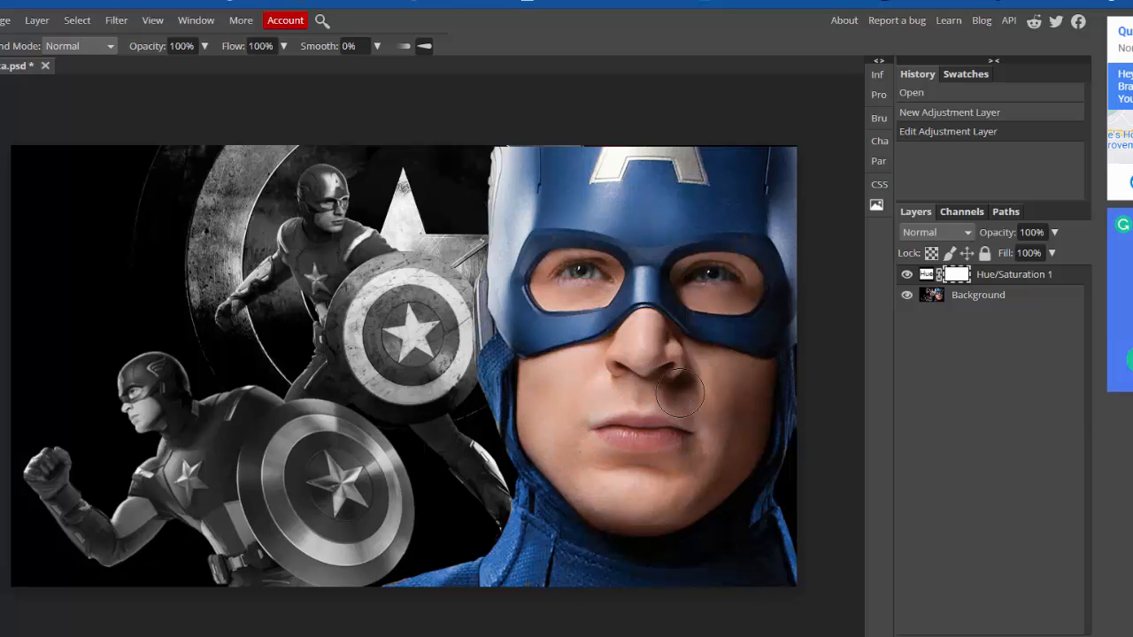
mouse_move(680, 393)
mouse_down()
mouse_move(677, 368)
mouse_move(739, 182)
mouse_move(770, 222)
mouse_up()
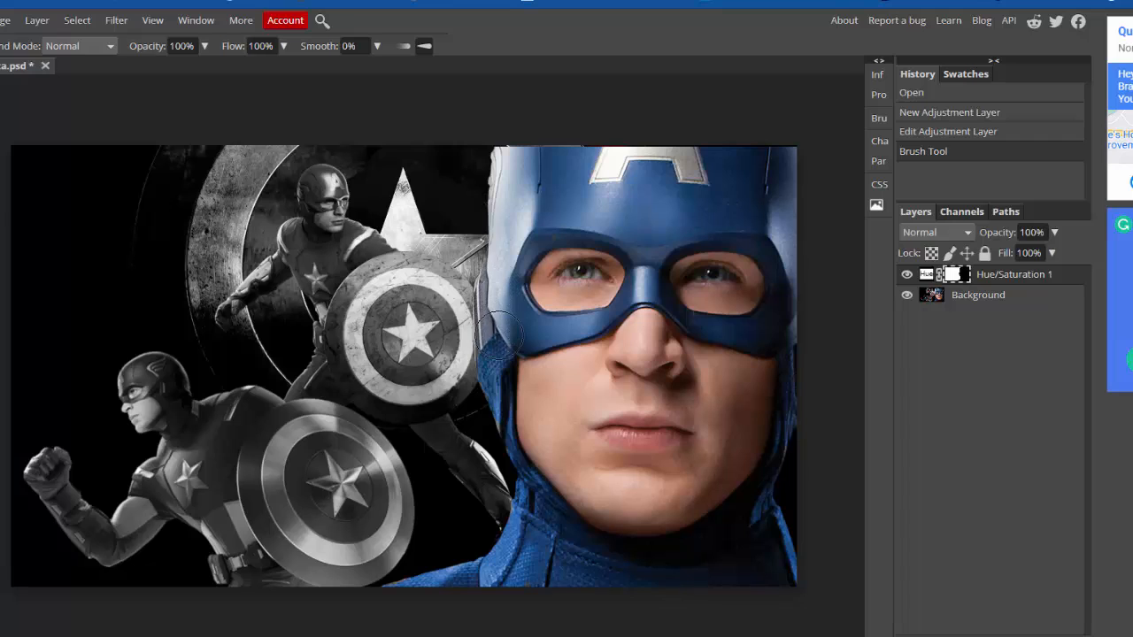
mouse_move(553, 453)
mouse_down()
mouse_move(558, 520)
mouse_move(533, 585)
mouse_move(576, 529)
mouse_move(609, 566)
mouse_move(658, 561)
mouse_move(701, 521)
mouse_move(713, 557)
mouse_up()
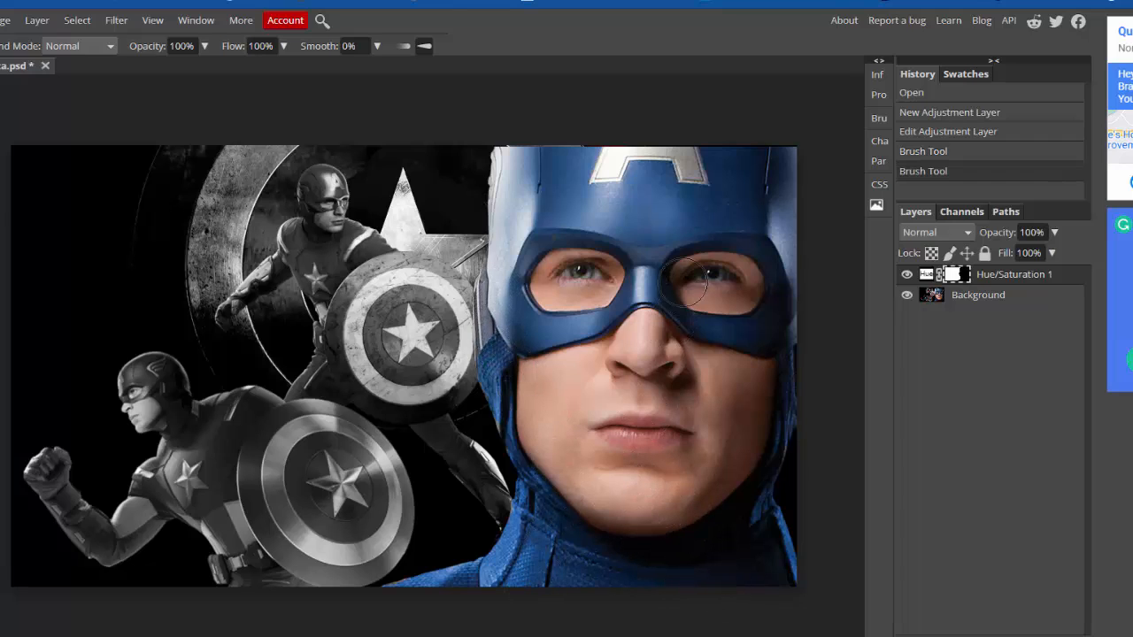
mouse_move(721, 283)
mouse_down()
mouse_move(763, 152)
mouse_move(739, 190)
mouse_up()
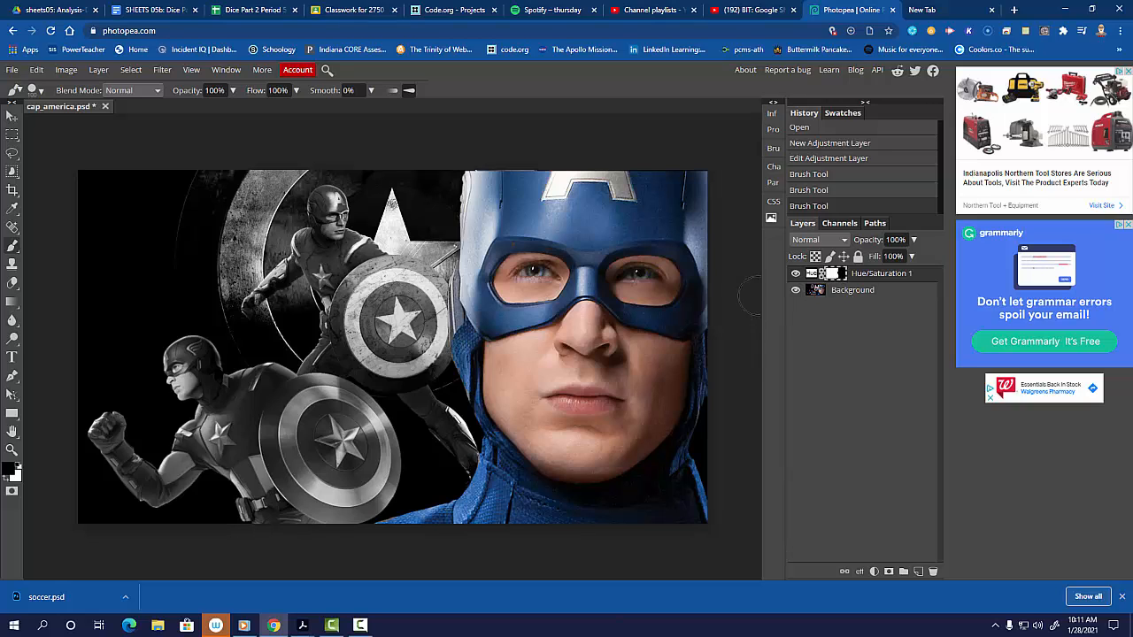
Save the cap_america image as a PSD and close the document
click(11, 70)
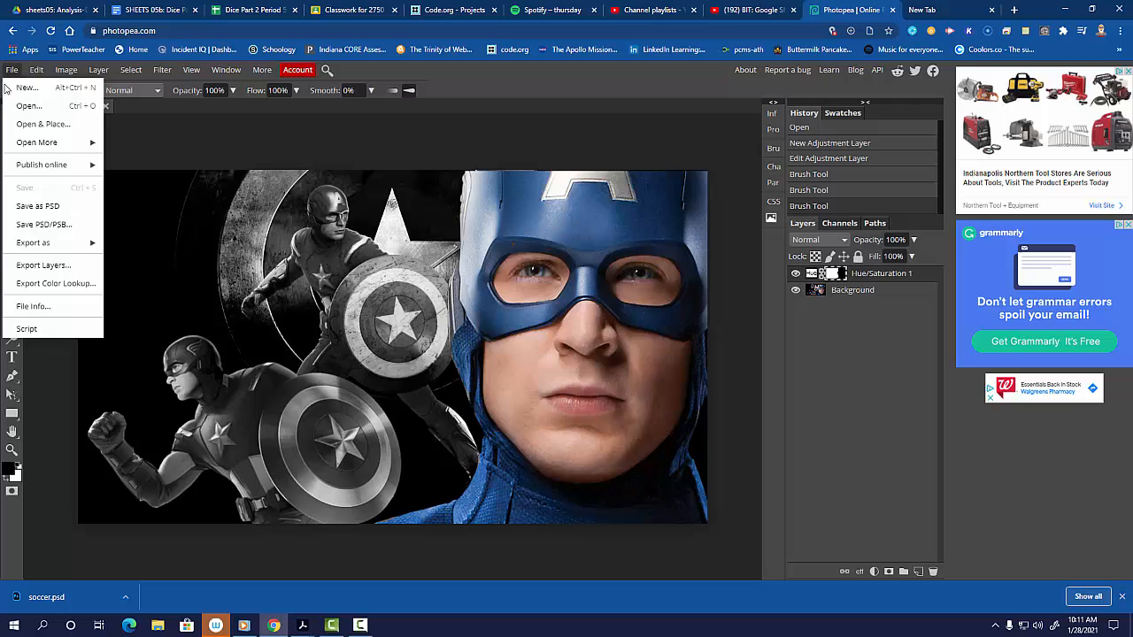
click(32, 206)
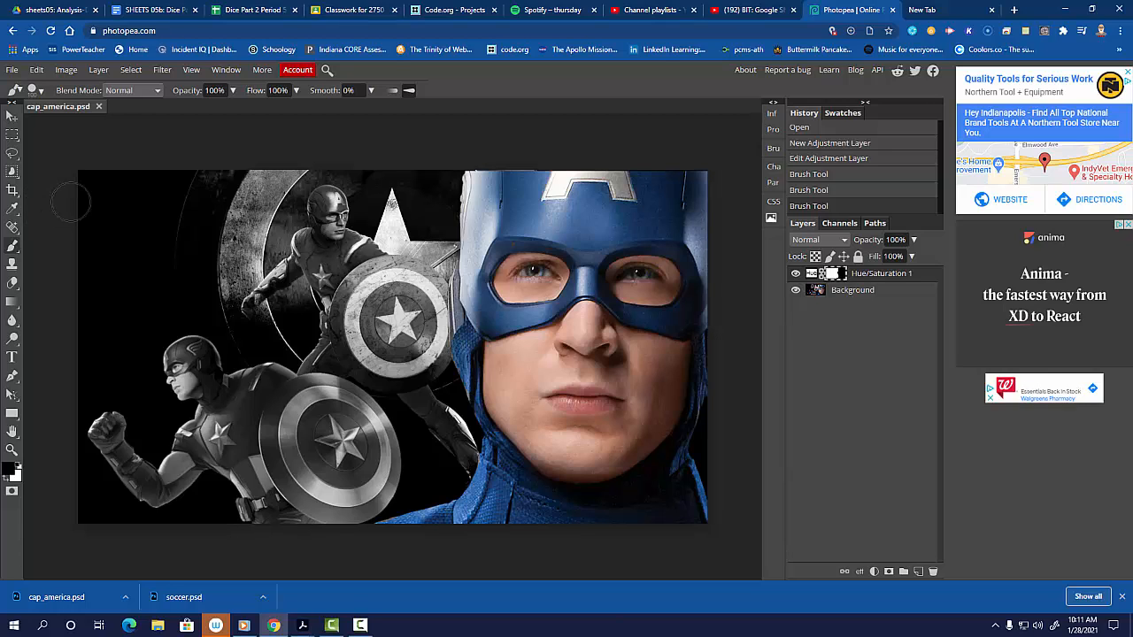
click(99, 107)
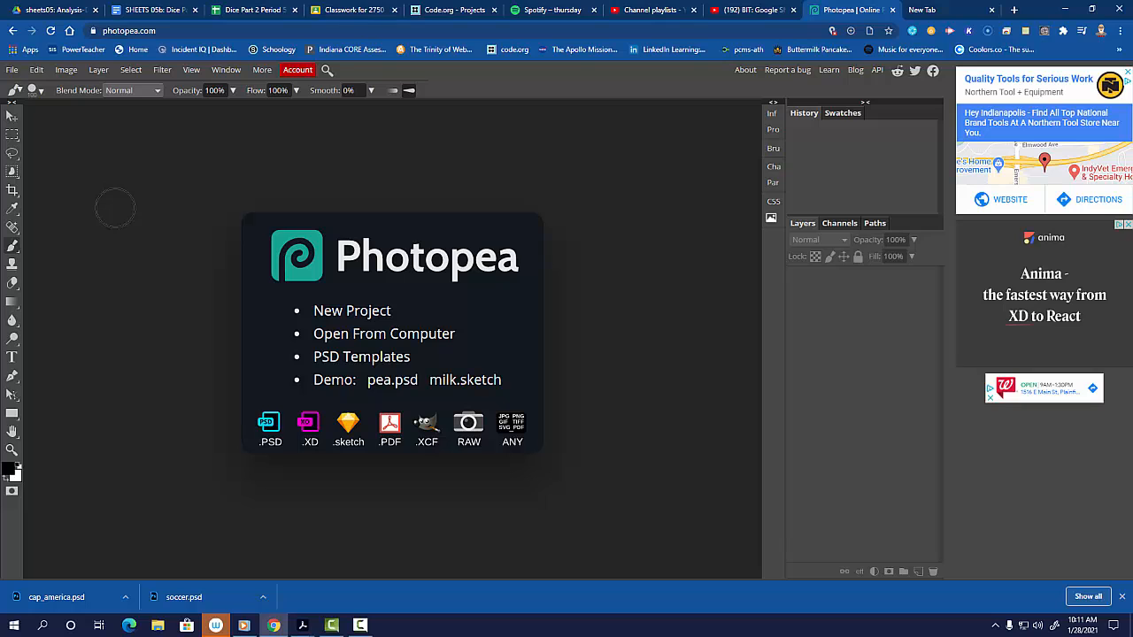
Open the dance-academy-christian-pics-1 JPG from the 17-Adjustment_Layers folder on the computer
click(394, 343)
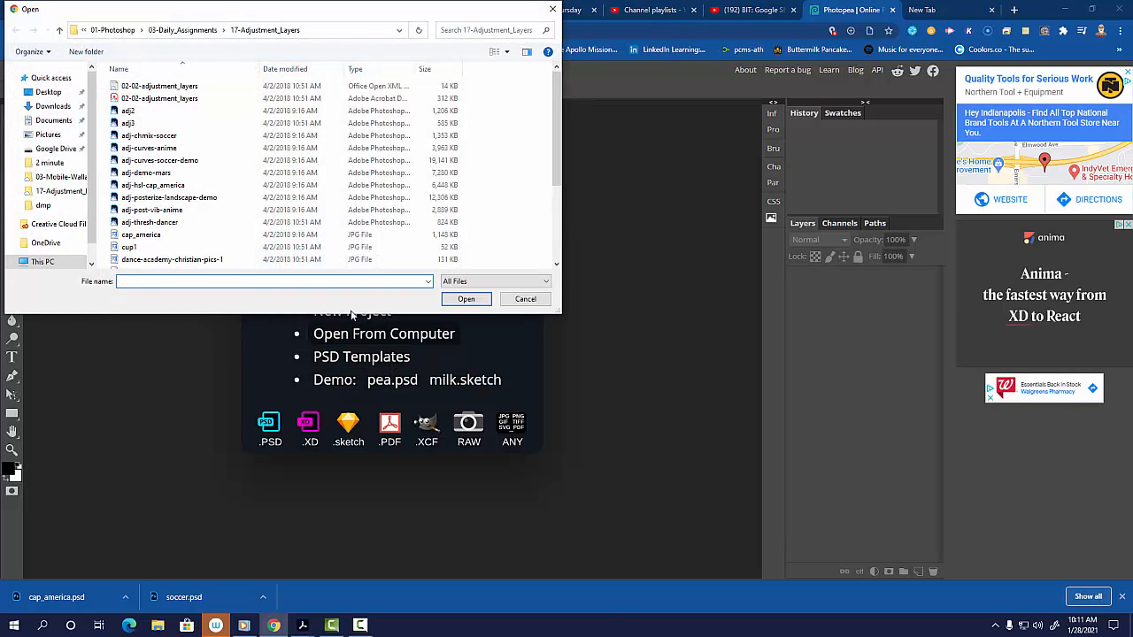
click(190, 259)
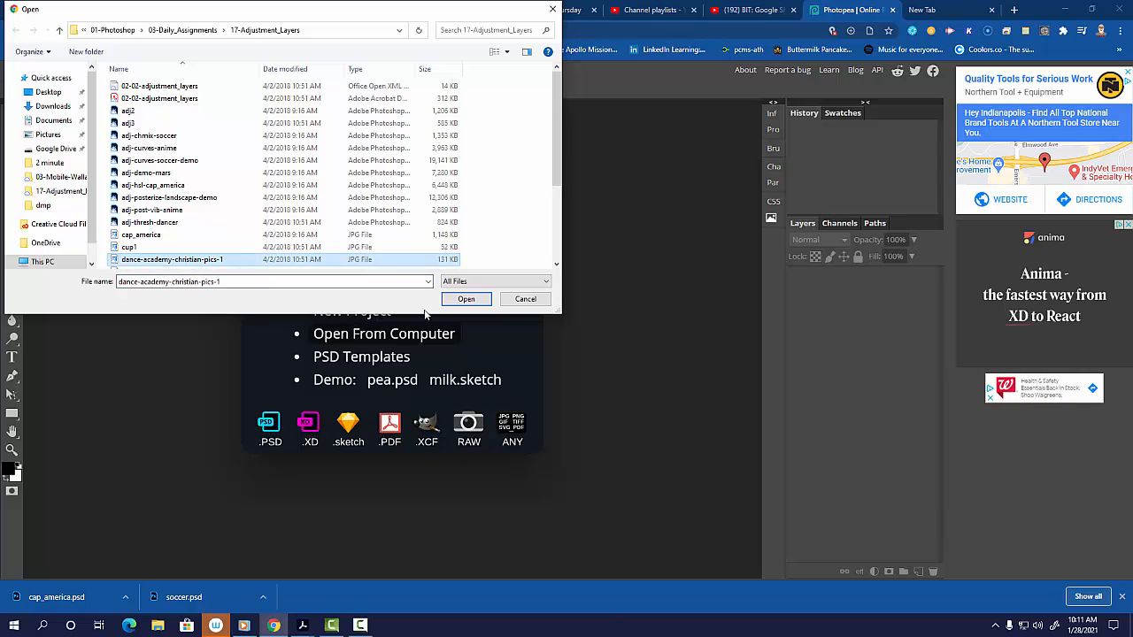
click(467, 299)
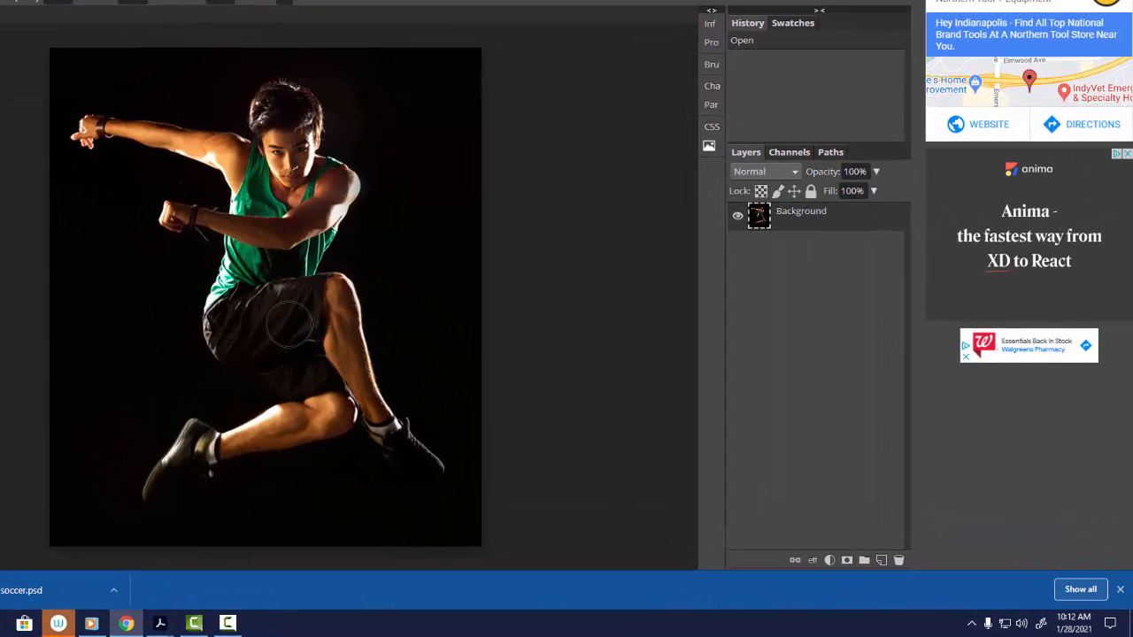
Add a Threshold adjustment layer above the dancer's Background layer and set its threshold to 118
click(830, 561)
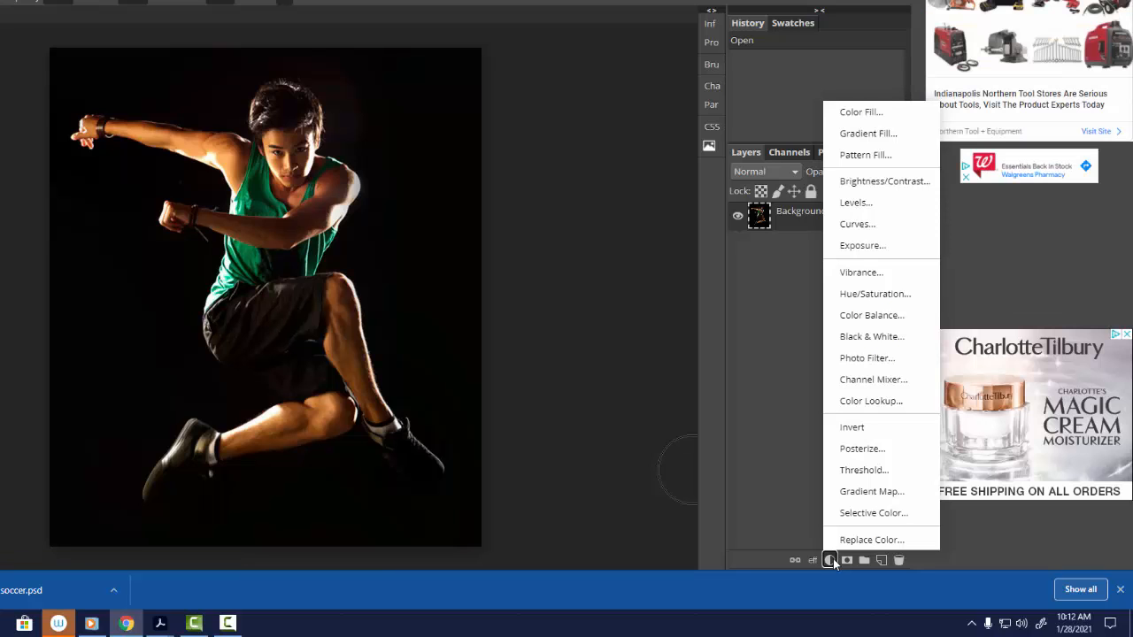
click(867, 469)
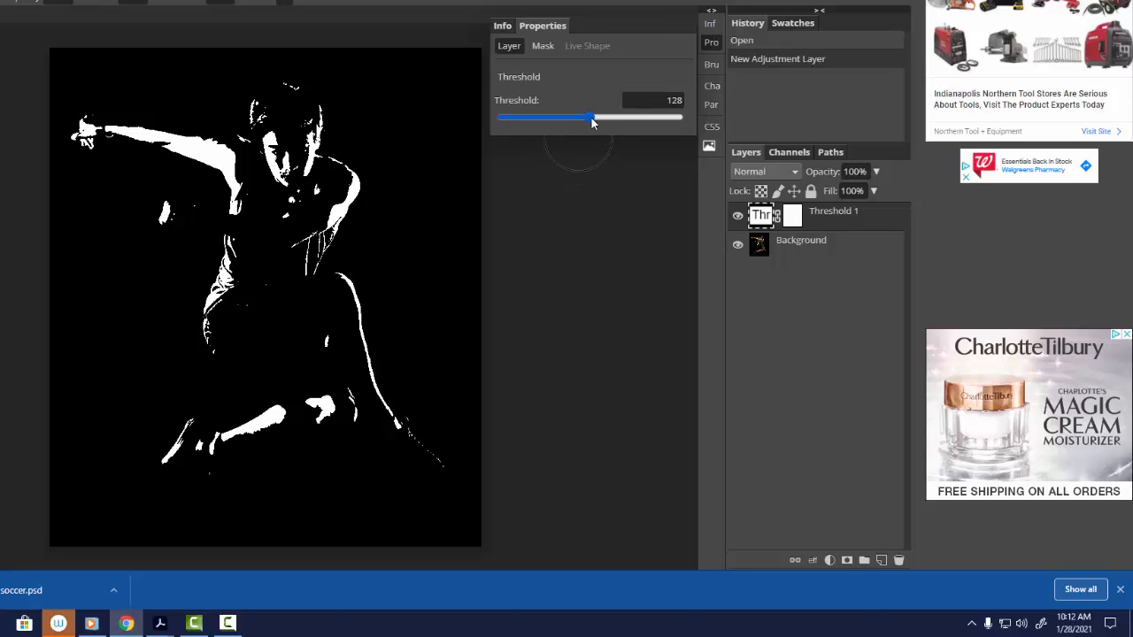
mouse_move(591, 118)
mouse_down()
mouse_move(512, 124)
mouse_move(673, 123)
mouse_move(541, 125)
mouse_move(583, 125)
mouse_up()
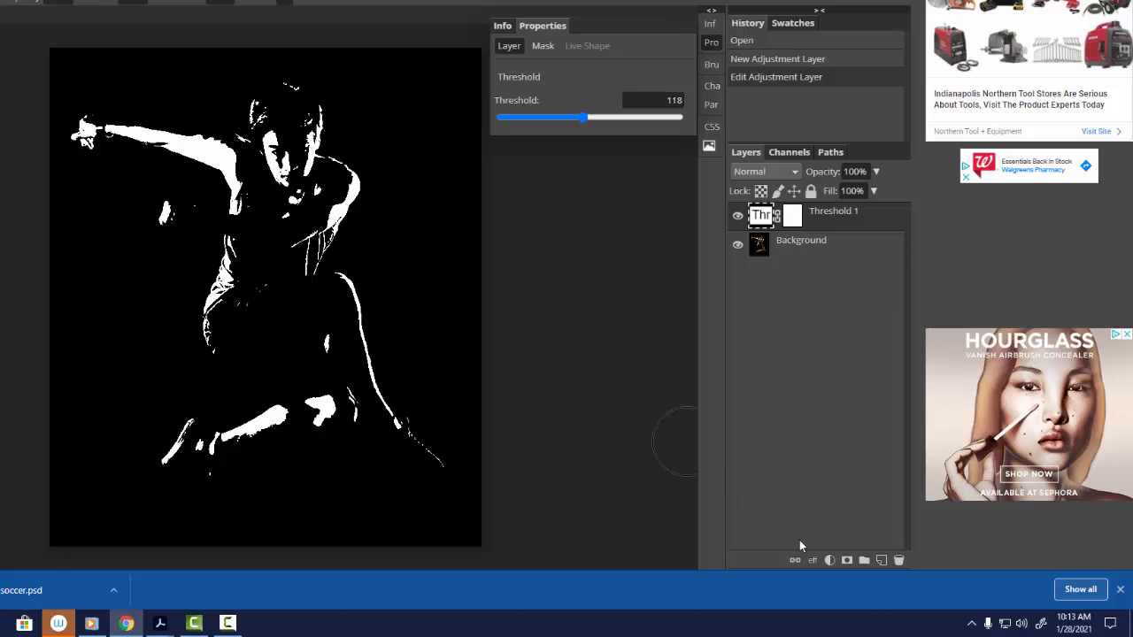
Add a Gradient Map adjustment layer above the Threshold layer with the orange-yellow-orange gradient preset
click(829, 560)
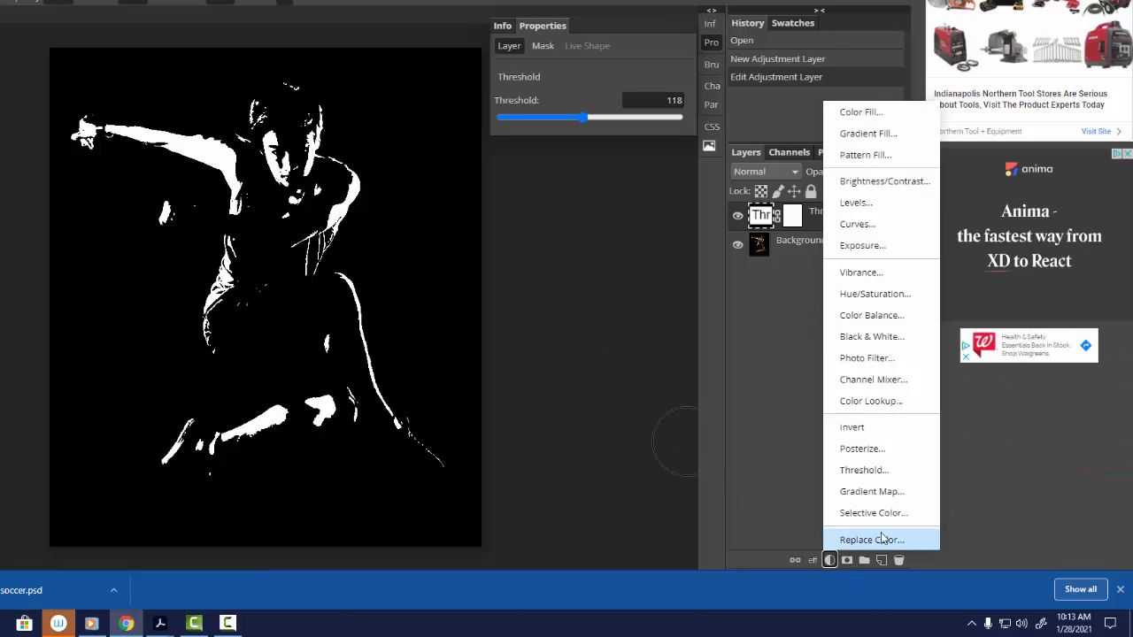
click(898, 491)
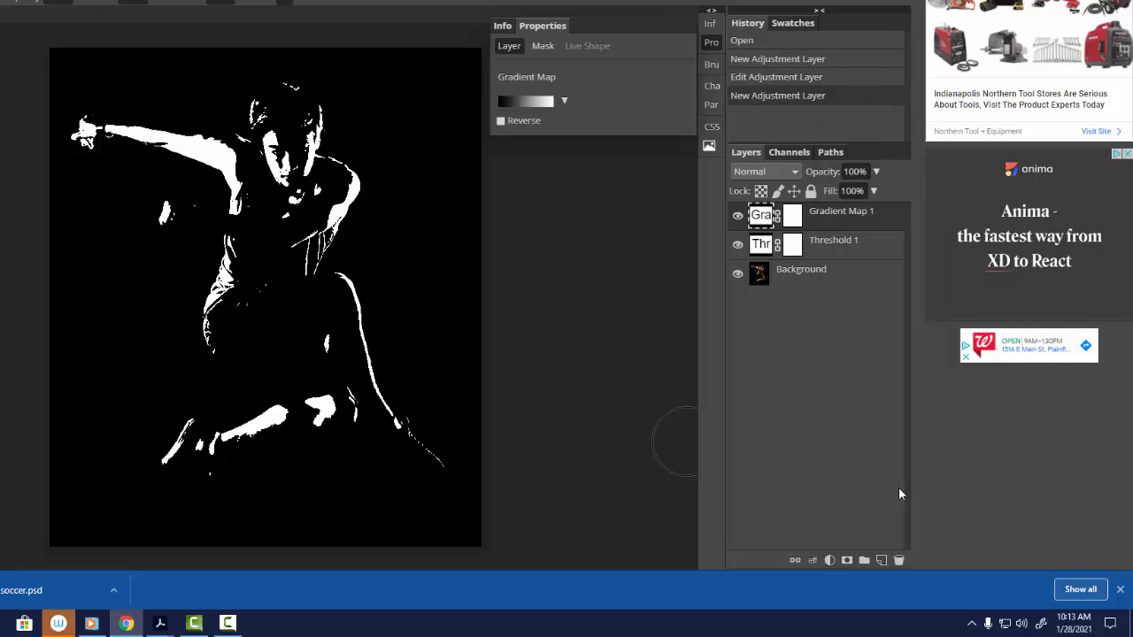
click(564, 100)
click(538, 155)
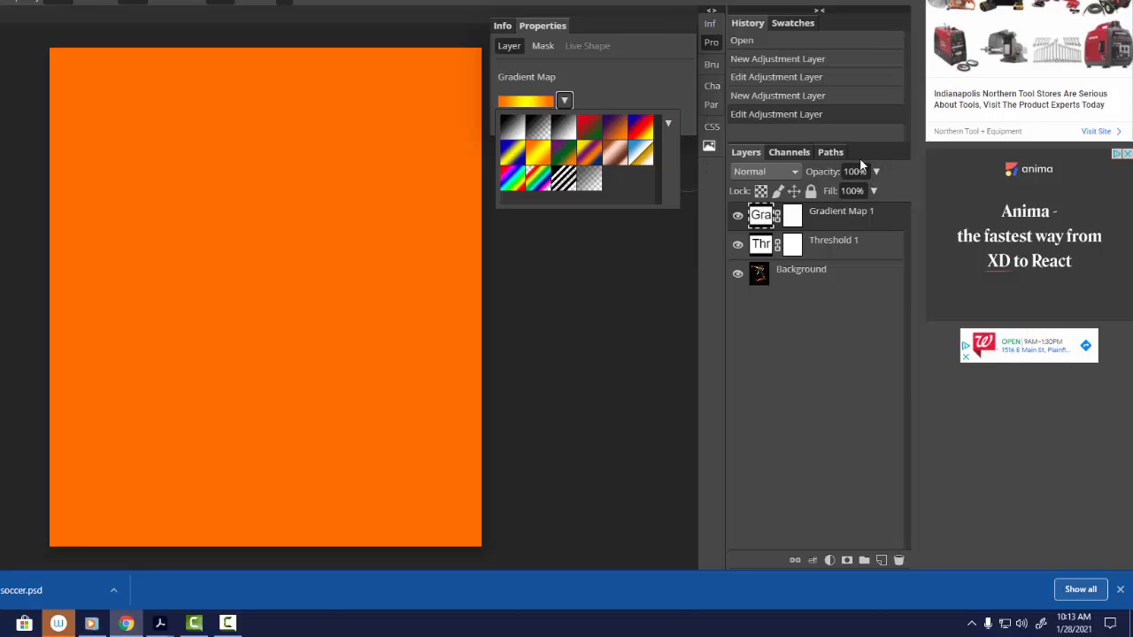
Set the Gradient Map layer's blend mode to Screen and its opacity to 66%
click(784, 171)
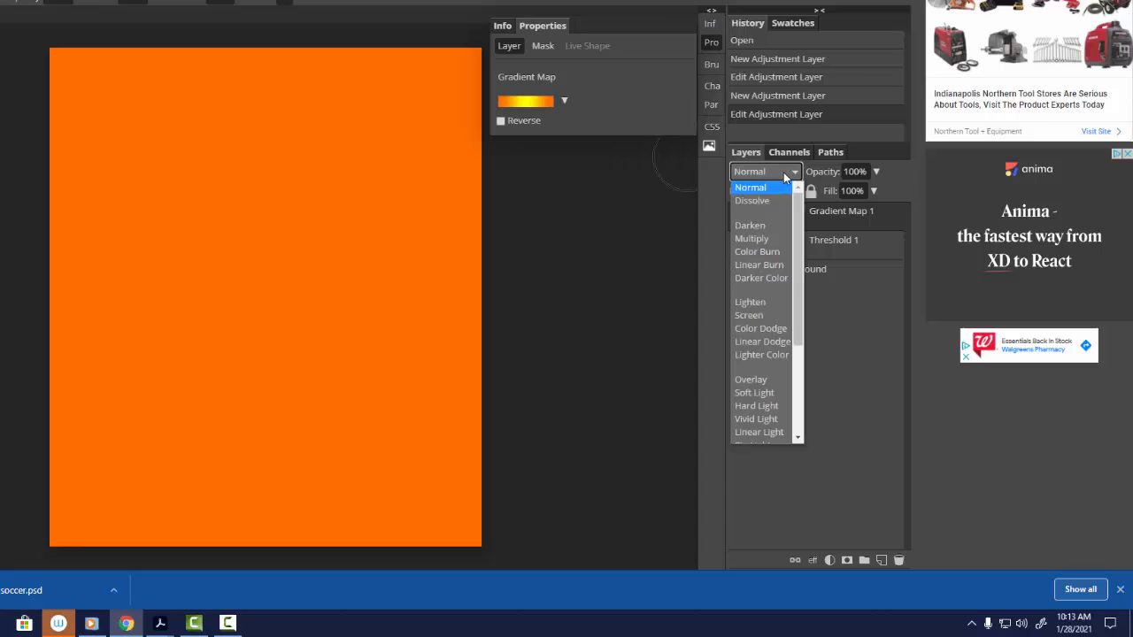
click(757, 317)
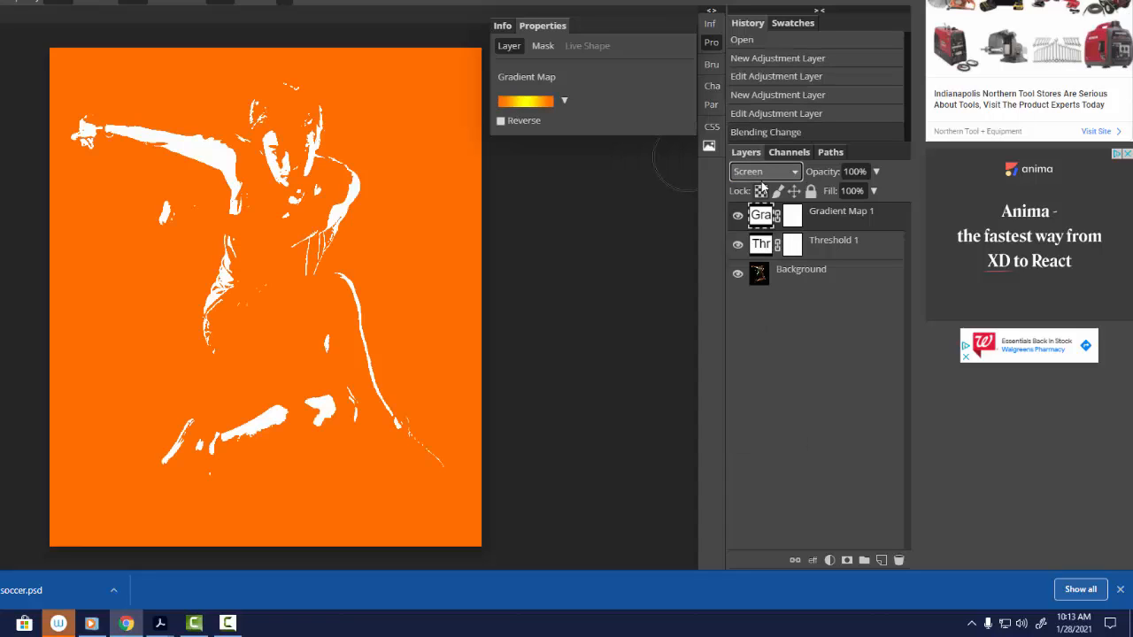
click(875, 172)
drag(880, 191, 859, 193)
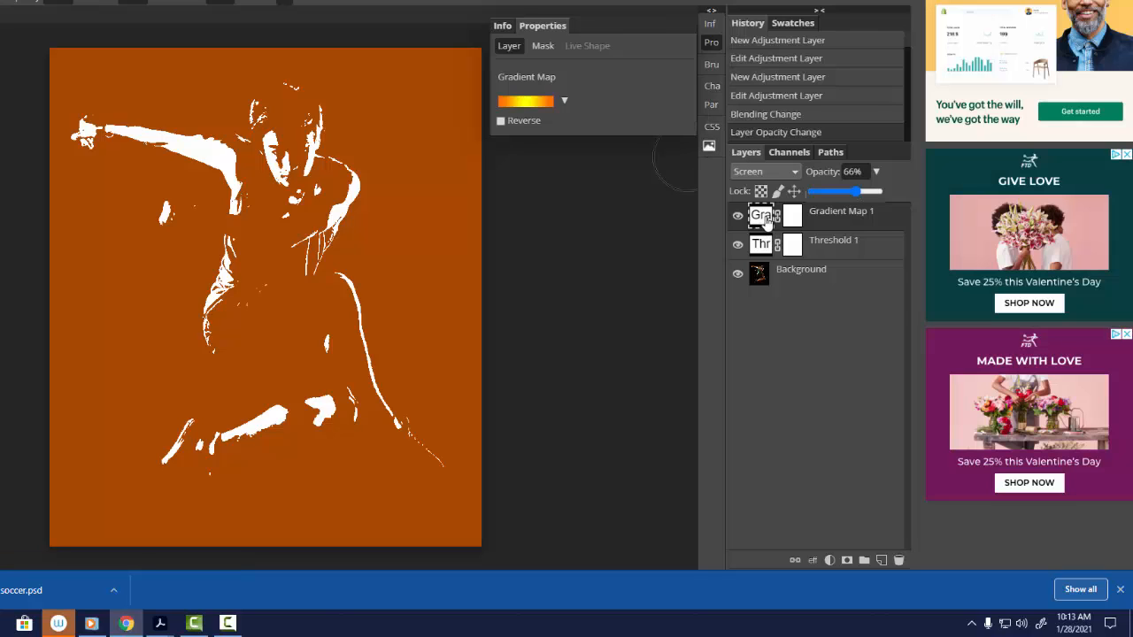
Try the Hard Mix blend mode on the Gradient Map layer
click(779, 172)
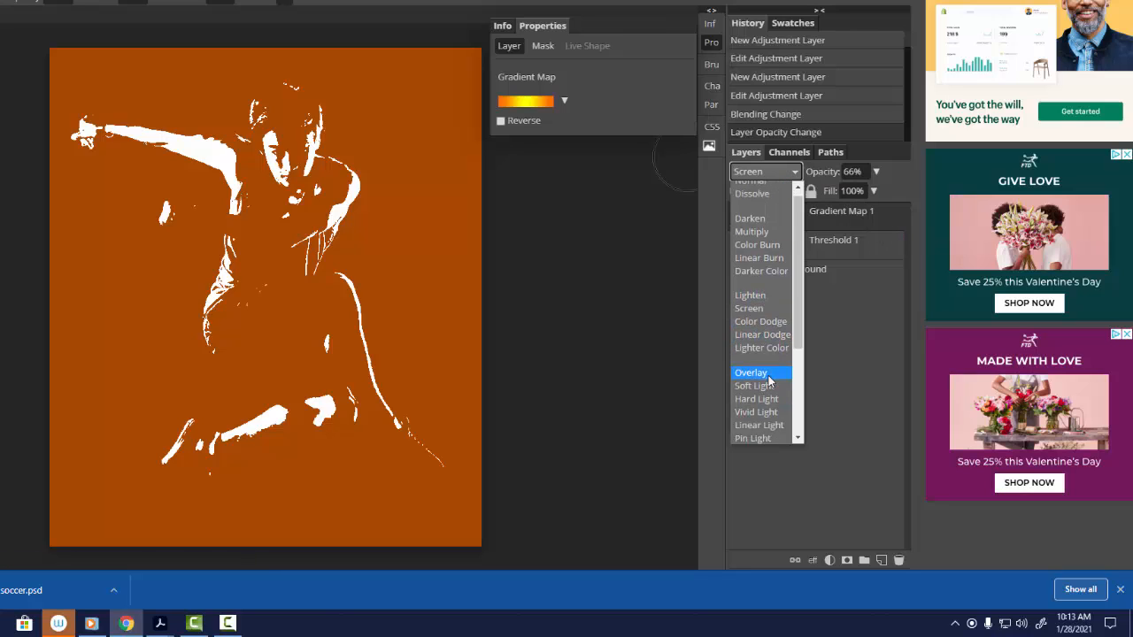
scroll(757, 379, down, 3)
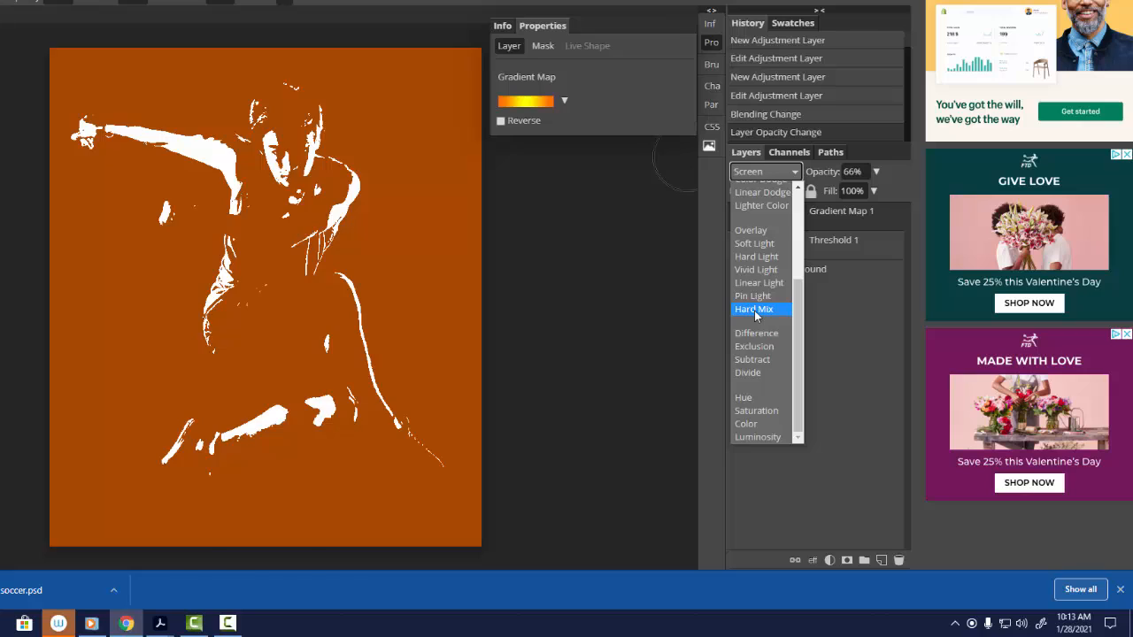
click(754, 309)
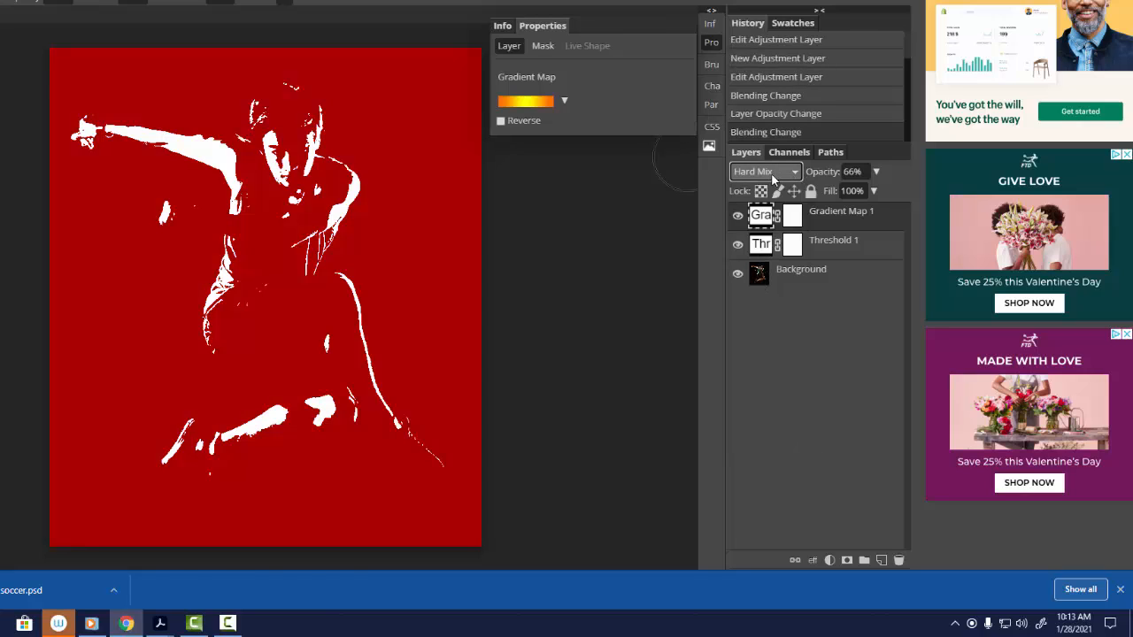
Give the Gradient Map layer the rainbow gradient preset and, after trying Soft Light, set its blend mode to Screen
click(564, 101)
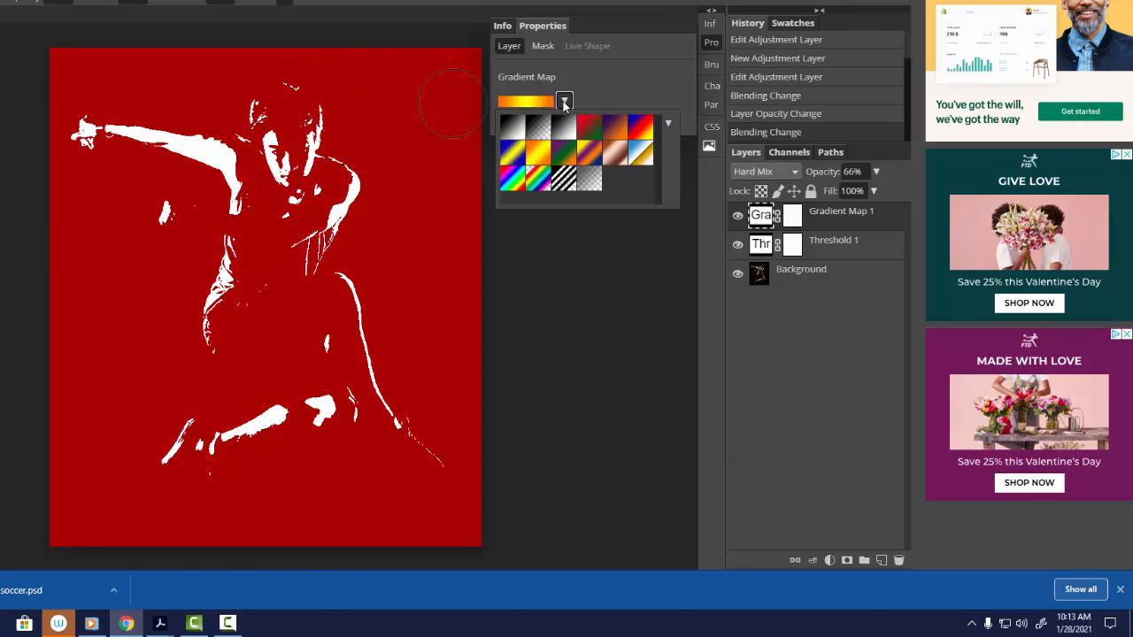
click(535, 184)
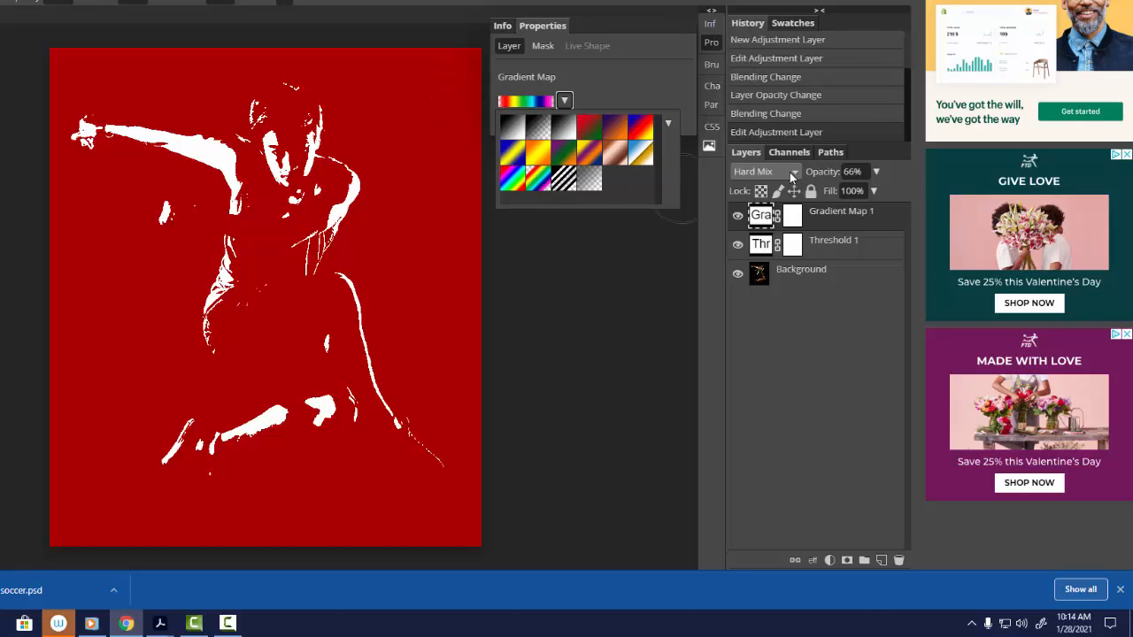
click(787, 175)
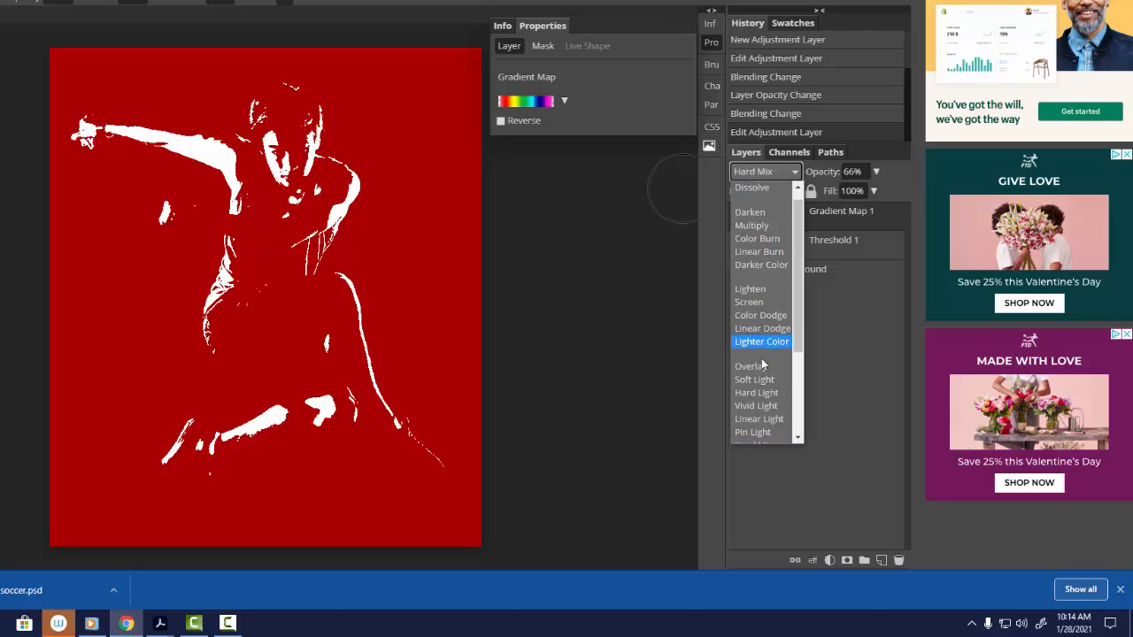
click(754, 379)
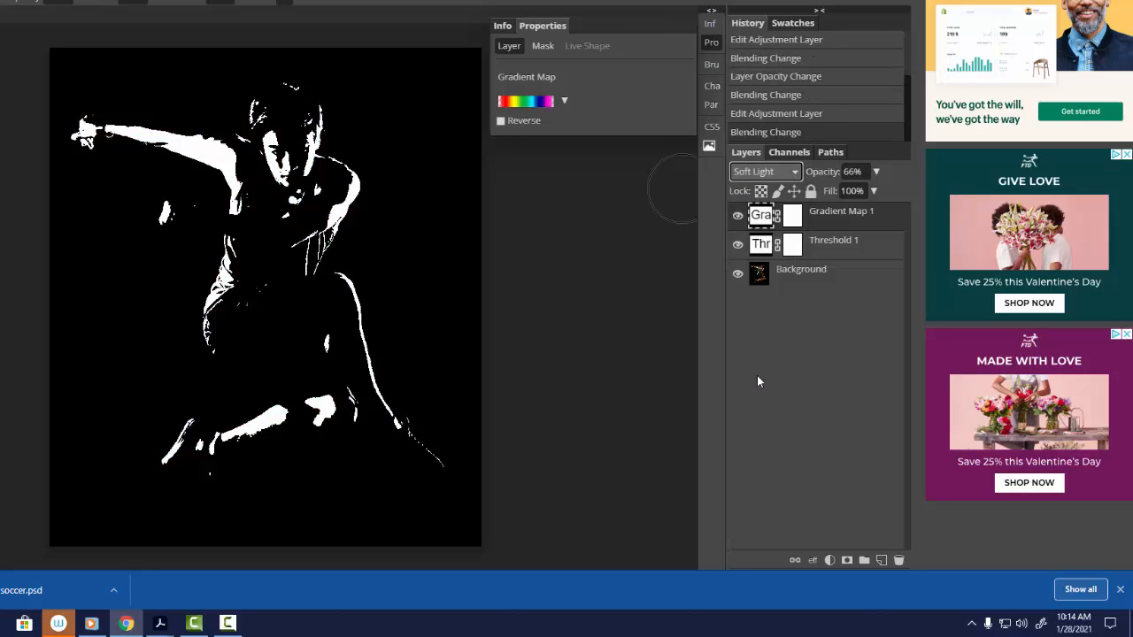
click(787, 175)
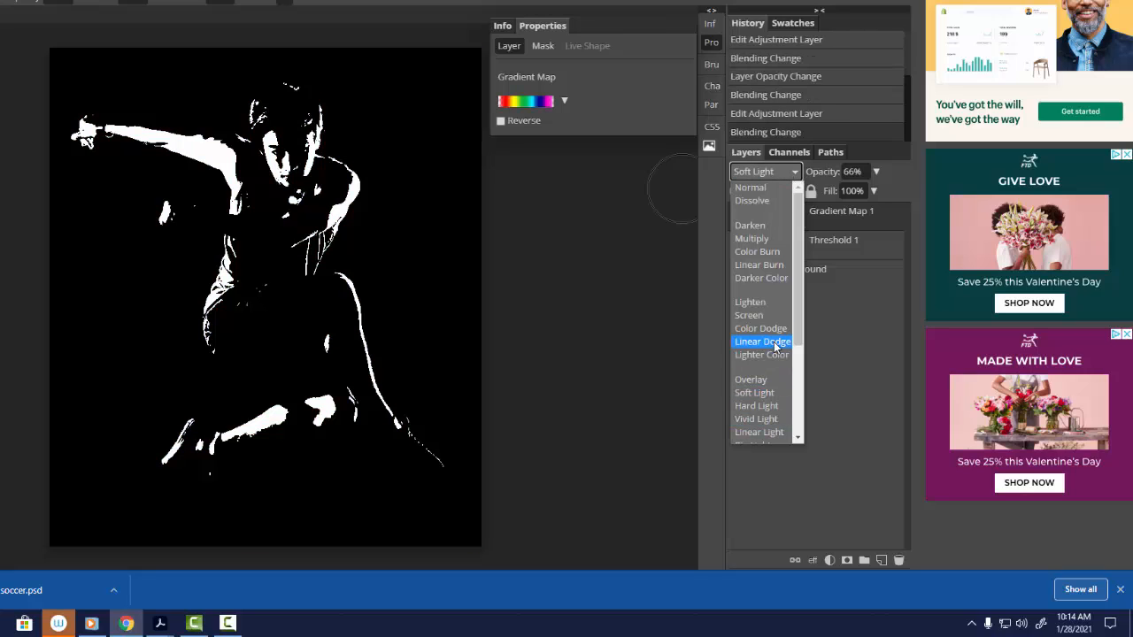
click(757, 318)
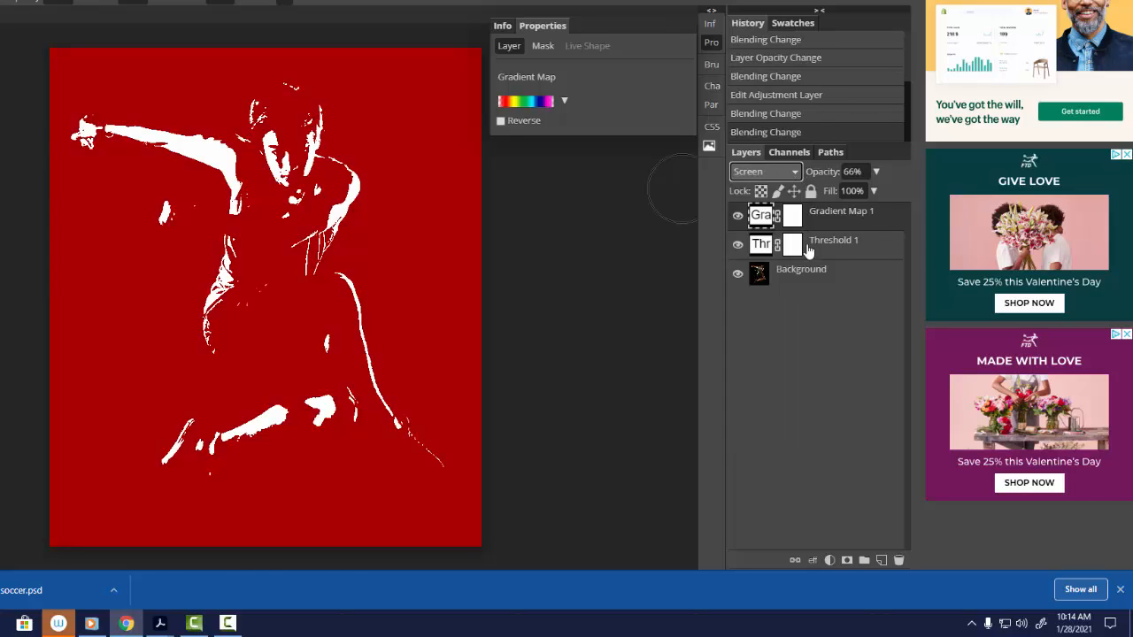
Set the Gradient Map layer's opacity to 58% and reverse its rainbow gradient
click(875, 173)
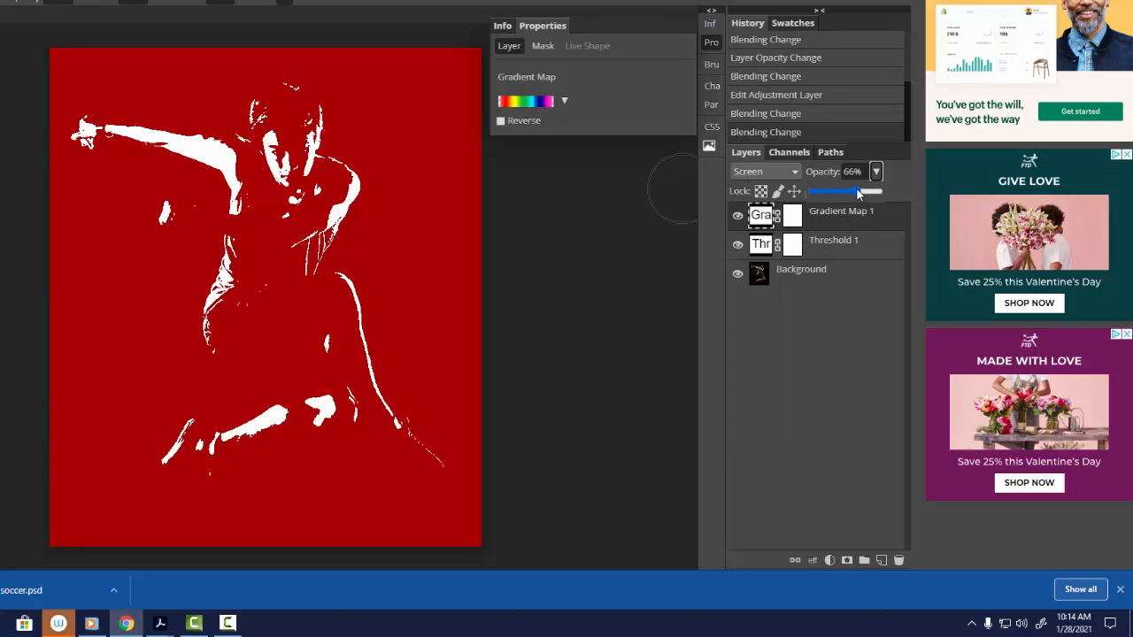
click(871, 192)
drag(871, 192, 850, 204)
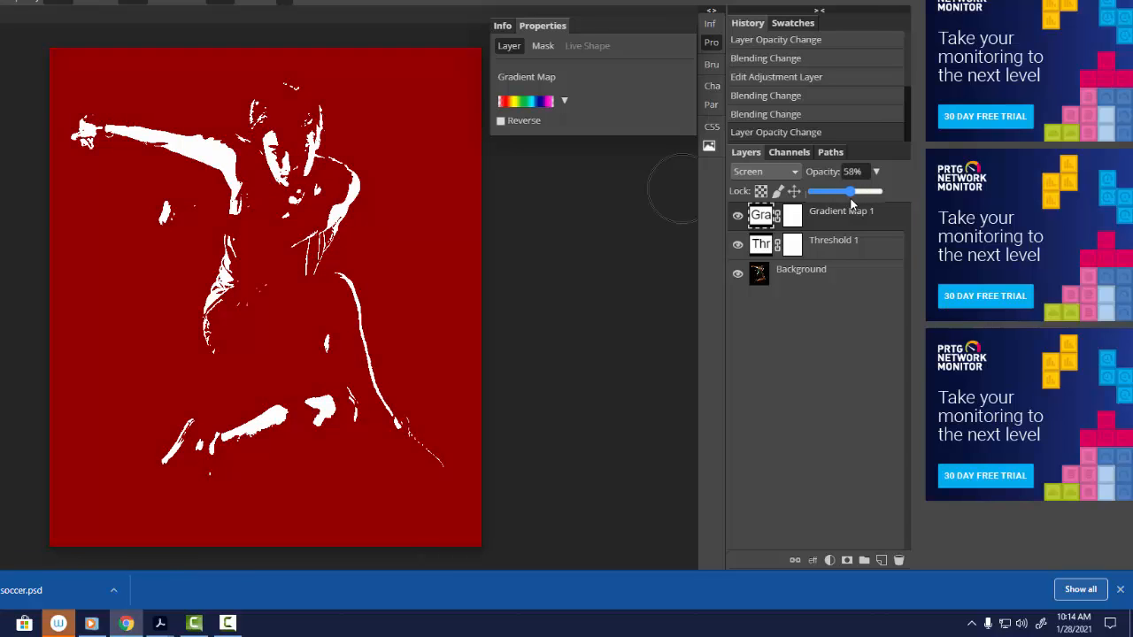
click(524, 124)
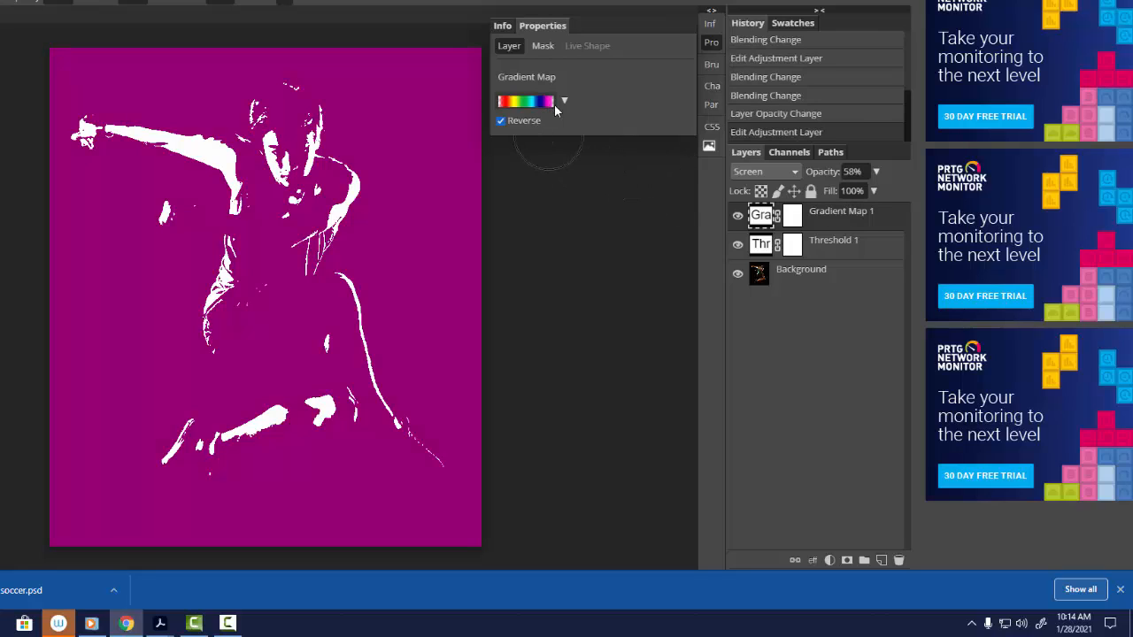
click(543, 47)
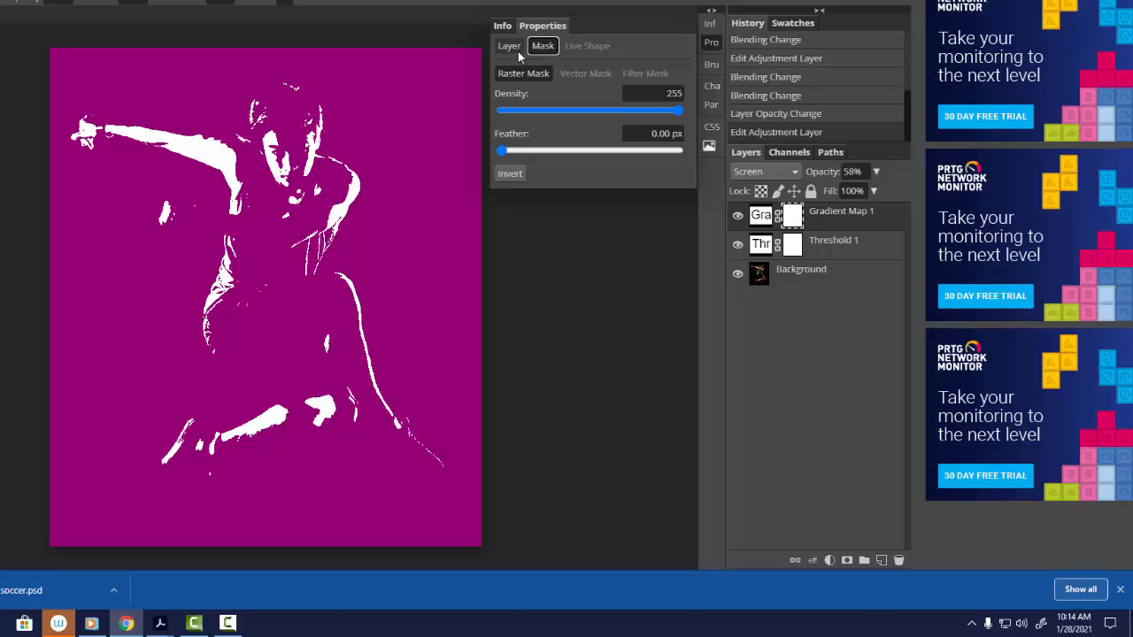
click(510, 48)
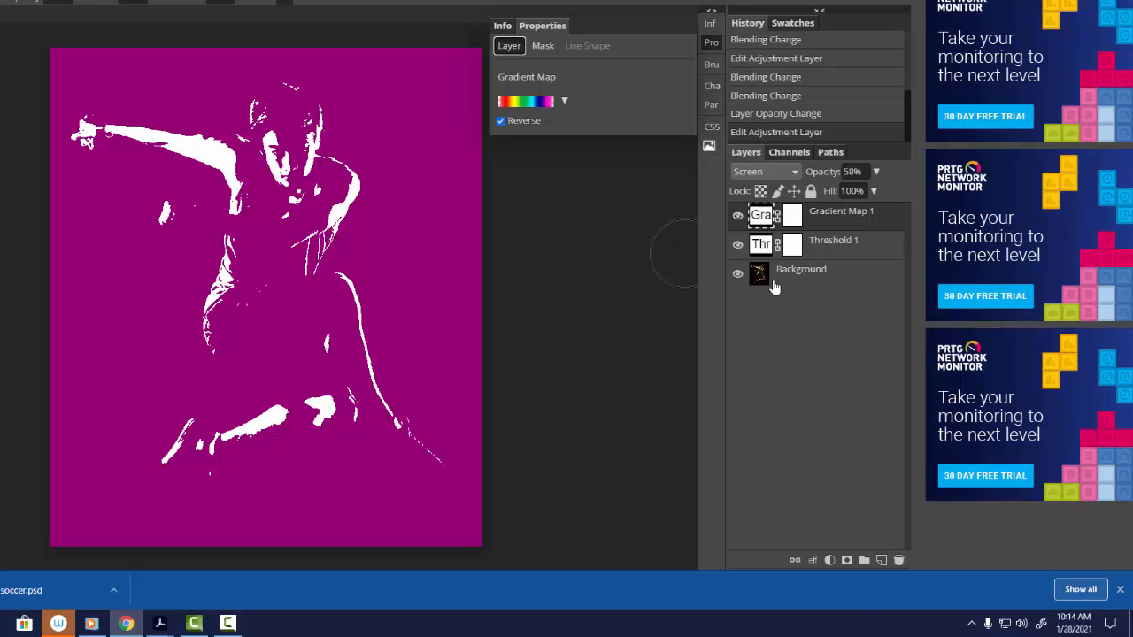
Add a Levels adjustment layer on top with output levels 3 and 182, midtone 0.63 and white input level 155
click(829, 559)
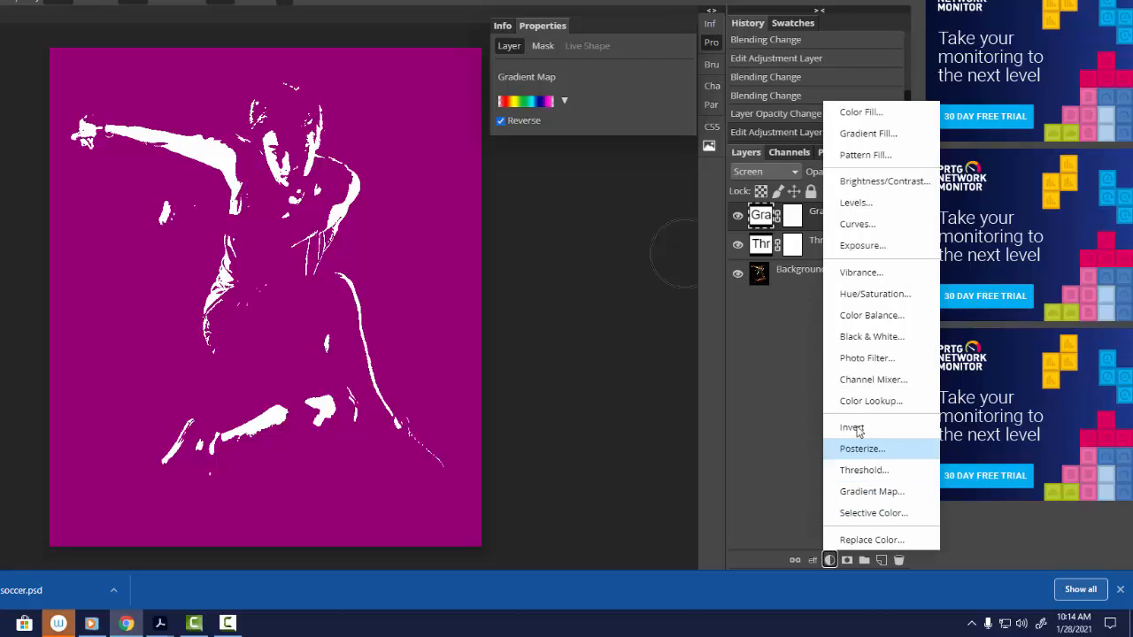
click(884, 203)
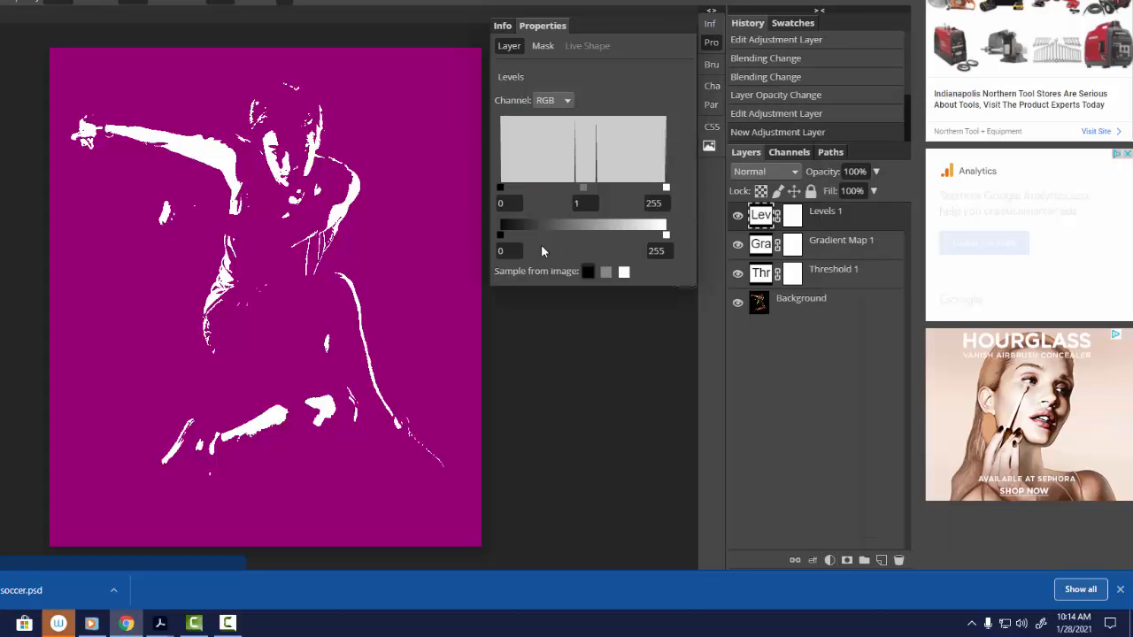
drag(665, 237, 600, 235)
mouse_move(501, 237)
mouse_down()
mouse_move(543, 235)
mouse_move(502, 241)
mouse_up()
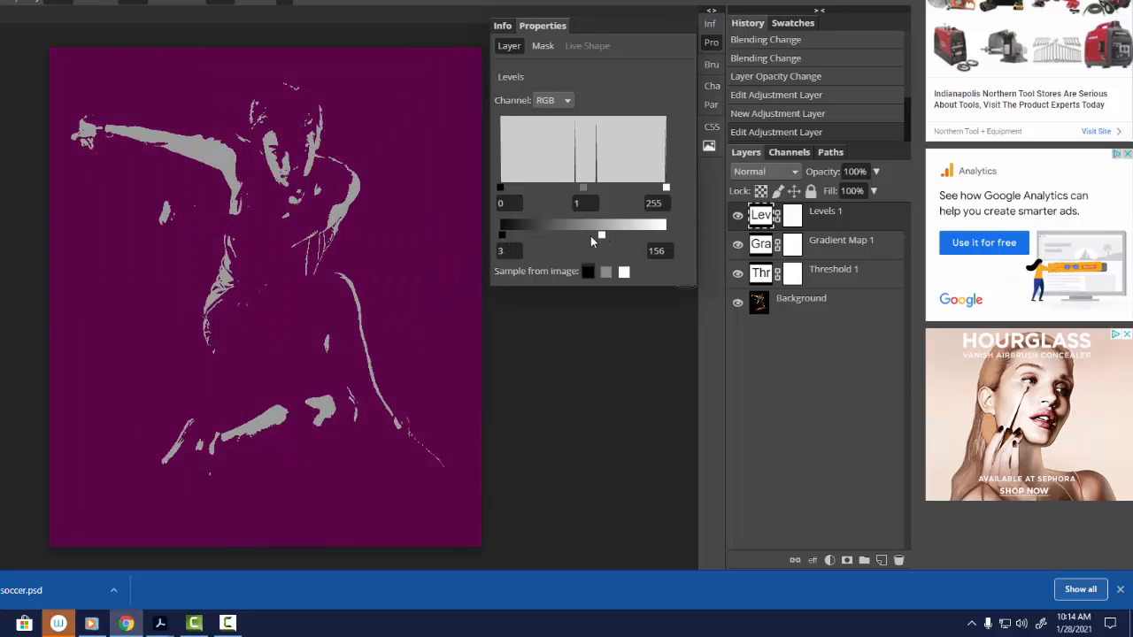
drag(601, 235, 619, 238)
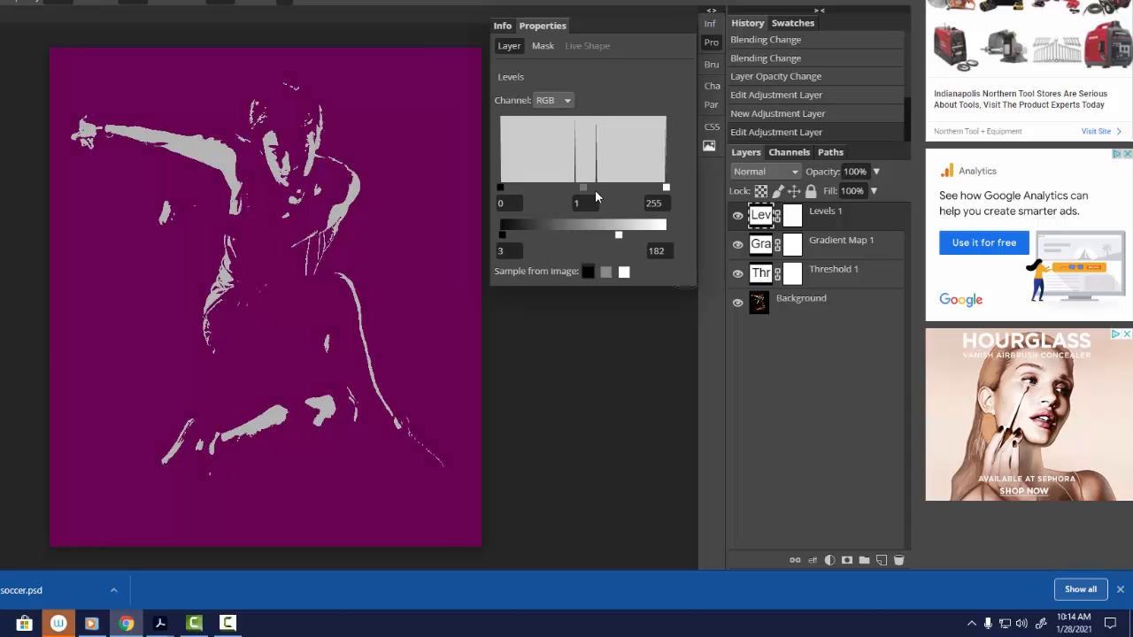
drag(585, 188, 569, 187)
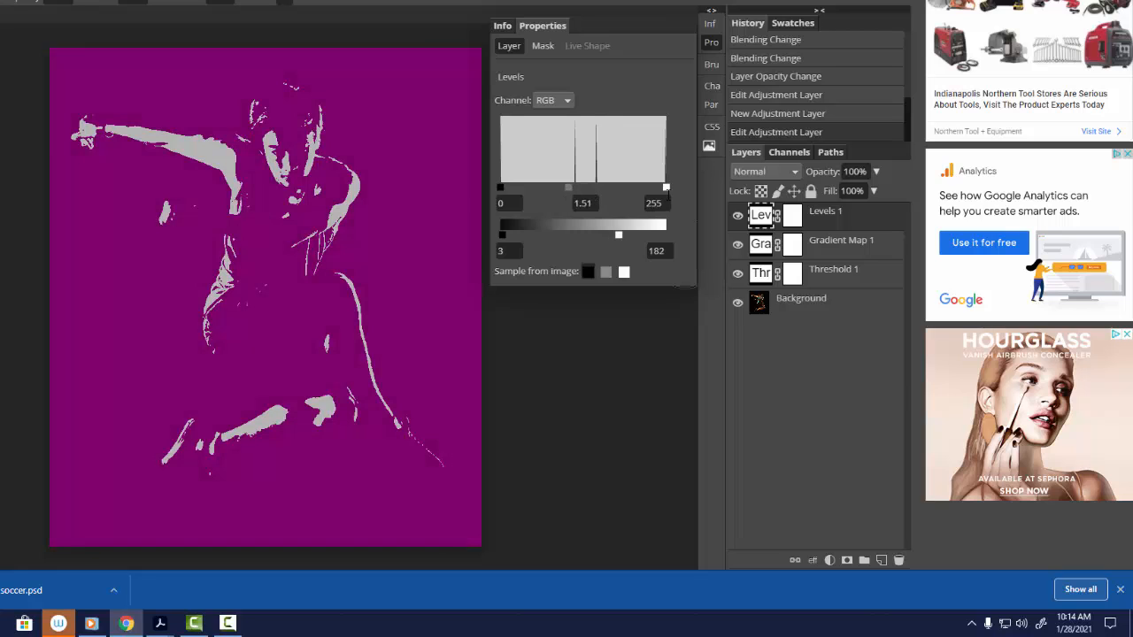
drag(668, 189, 560, 187)
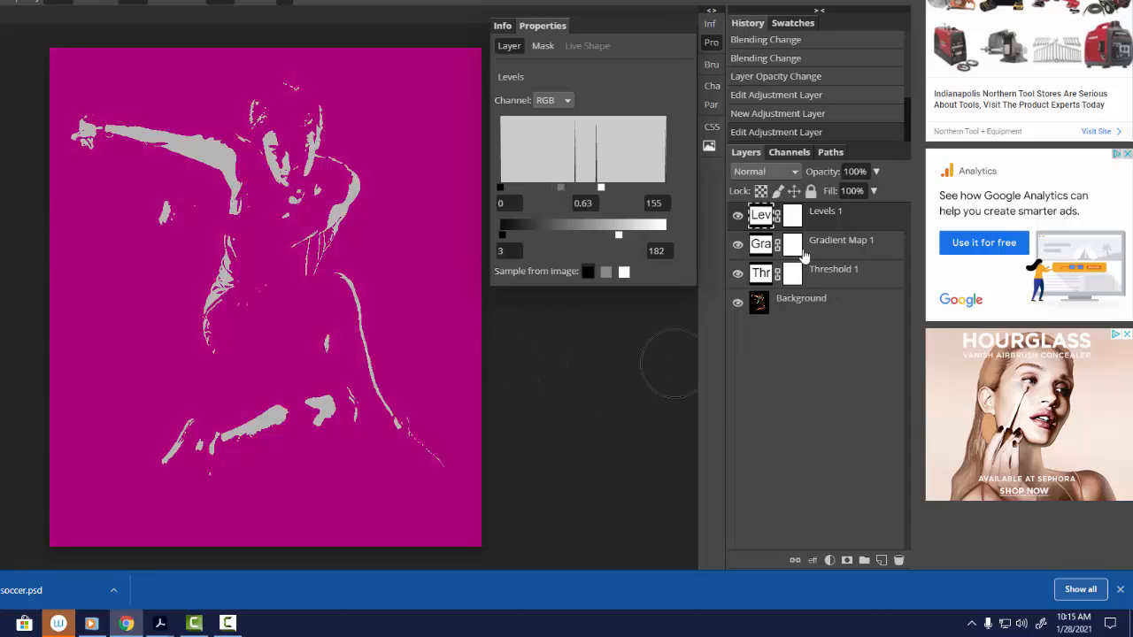
Review the settings of the Threshold, Gradient Map and Levels adjustment layers one by one, ending on Levels
click(801, 283)
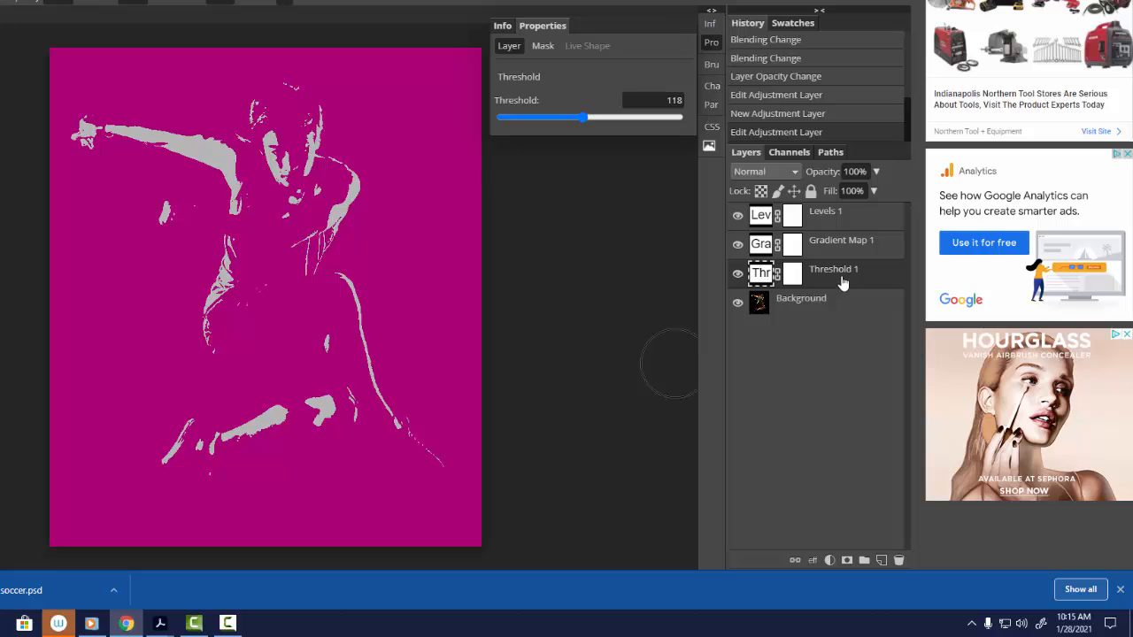
click(841, 253)
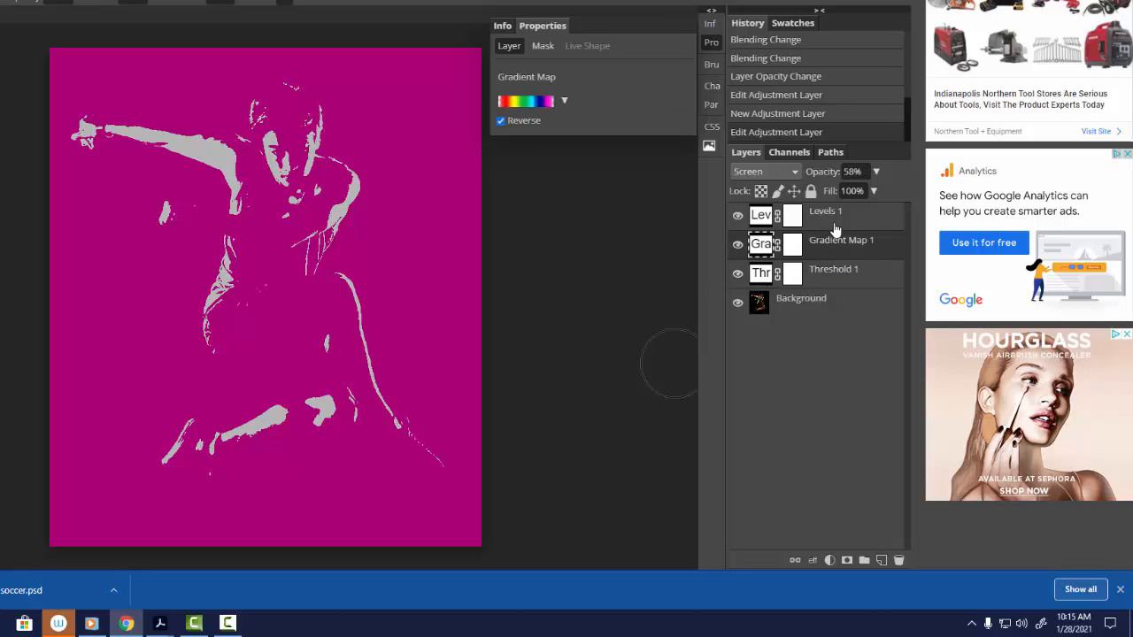
click(834, 228)
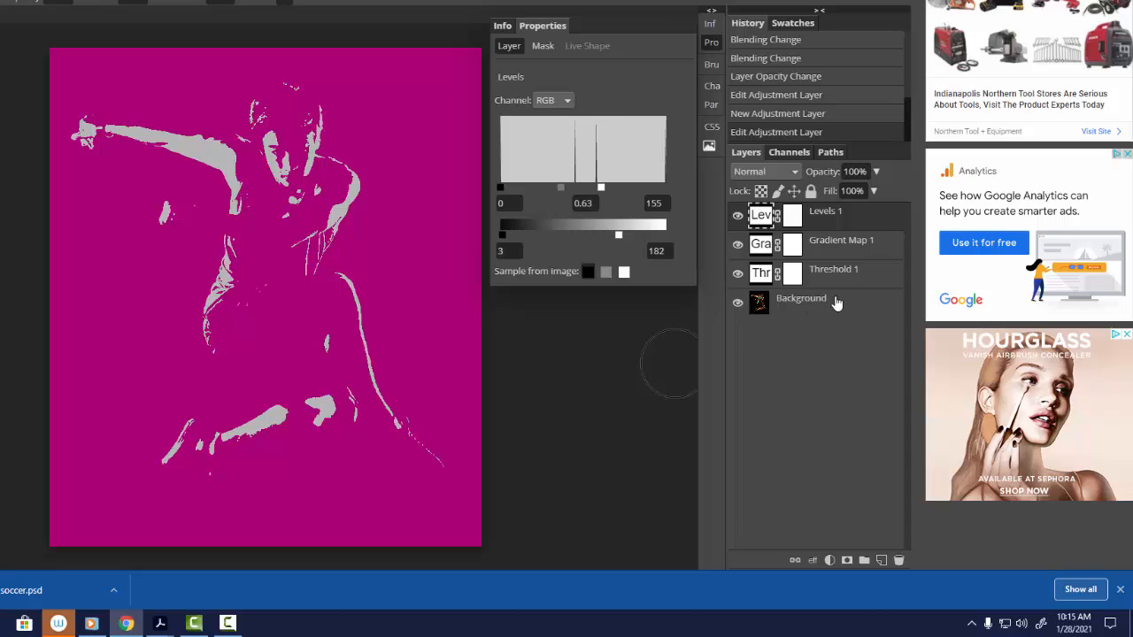
Compare the effect with the original dancer photo by hiding all three adjustment layers and showing them again
click(738, 217)
drag(738, 244, 736, 275)
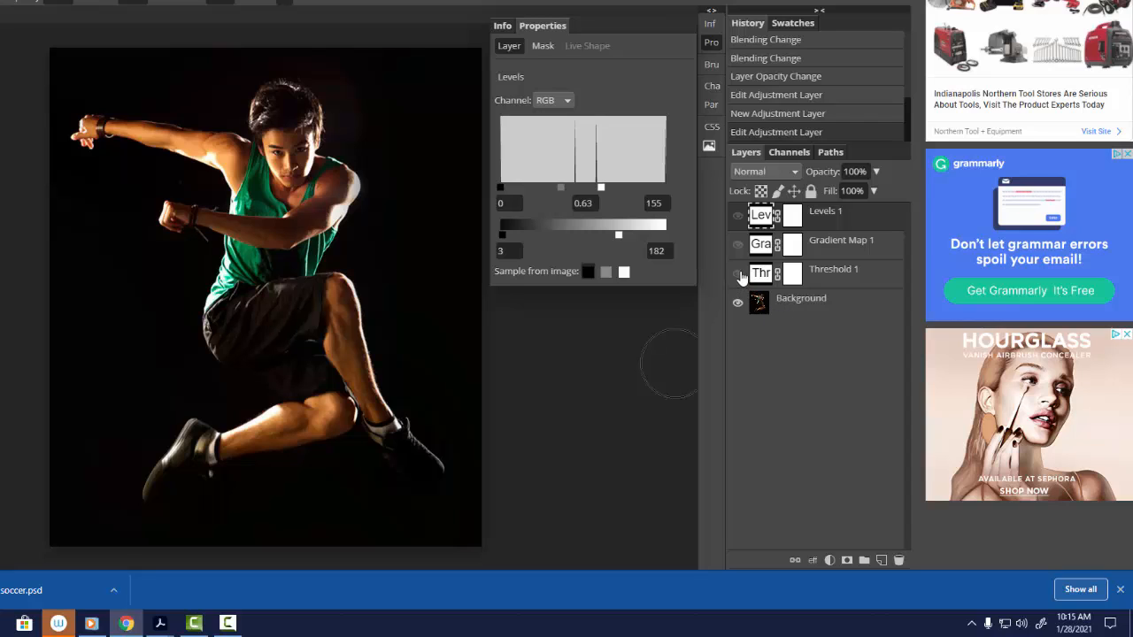
drag(738, 274, 738, 215)
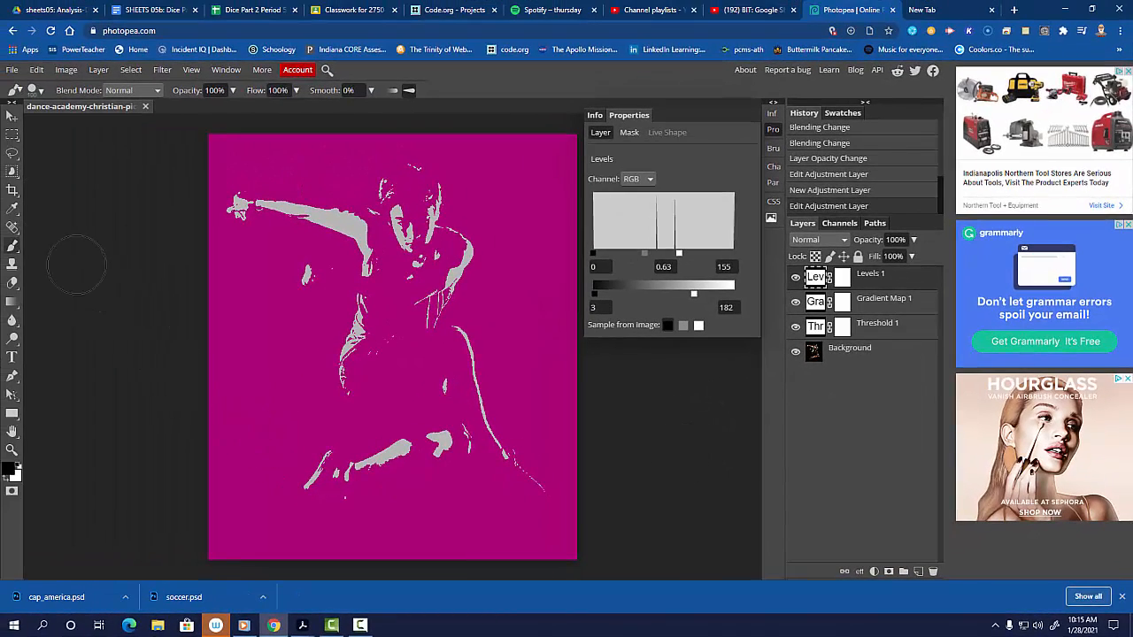
Save the dancer document as a PSD file
click(14, 75)
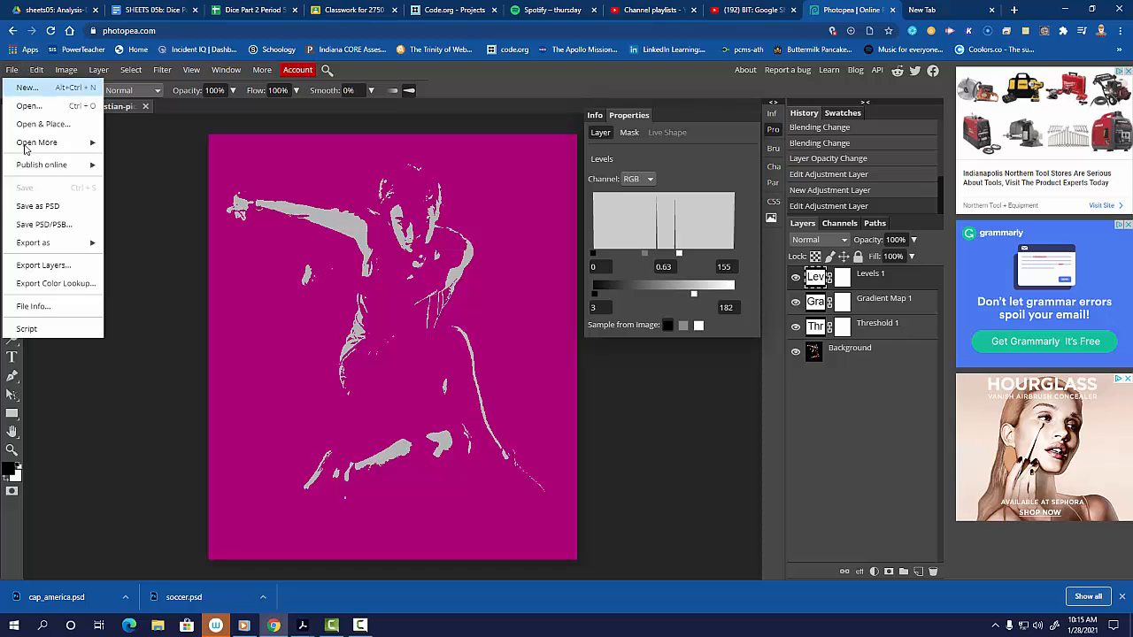
click(20, 207)
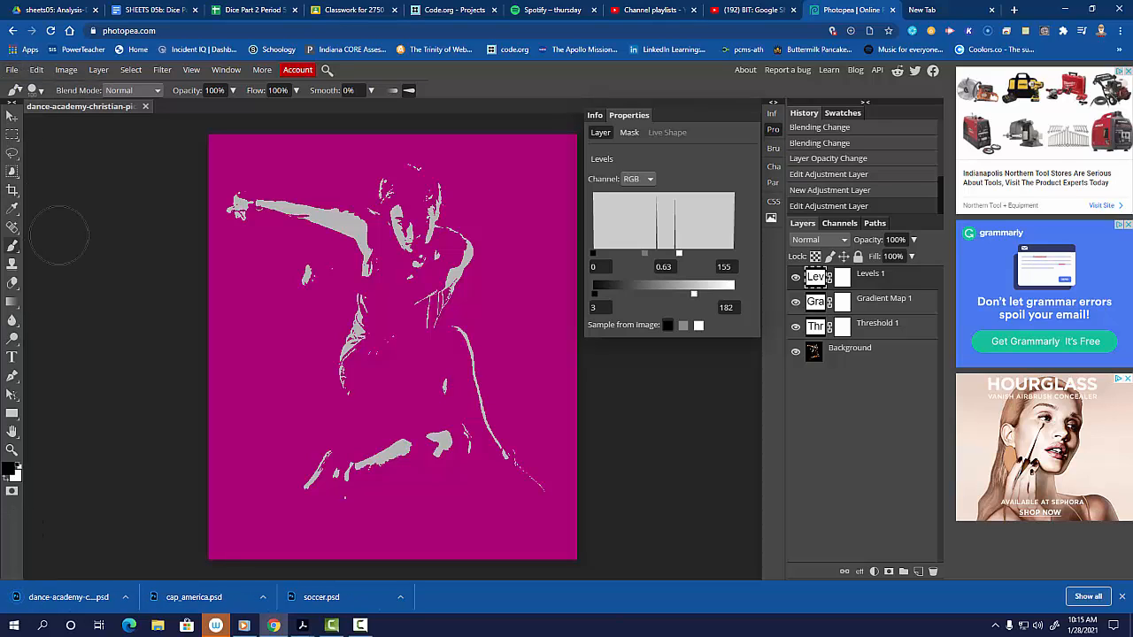